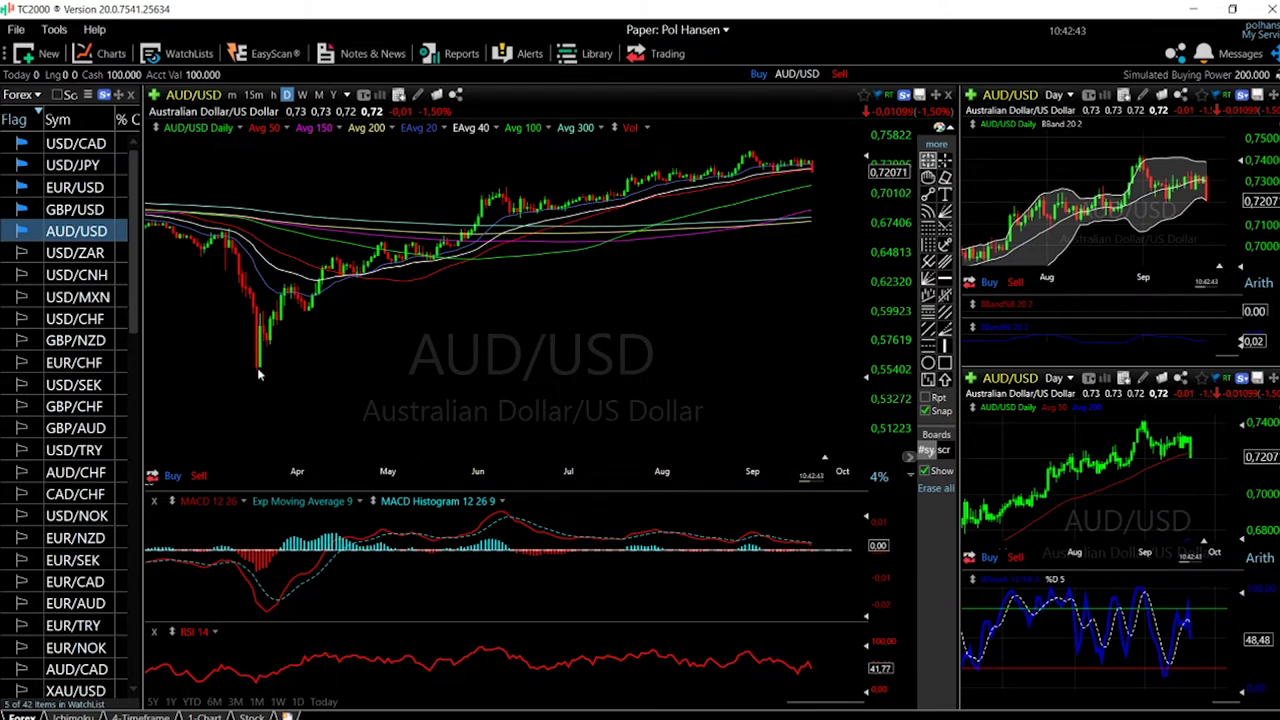
Read AUD/USD prices at the March 2020 low and early-September peak, then zoom in on recent bars
left_click_drag(257, 371, 260, 369)
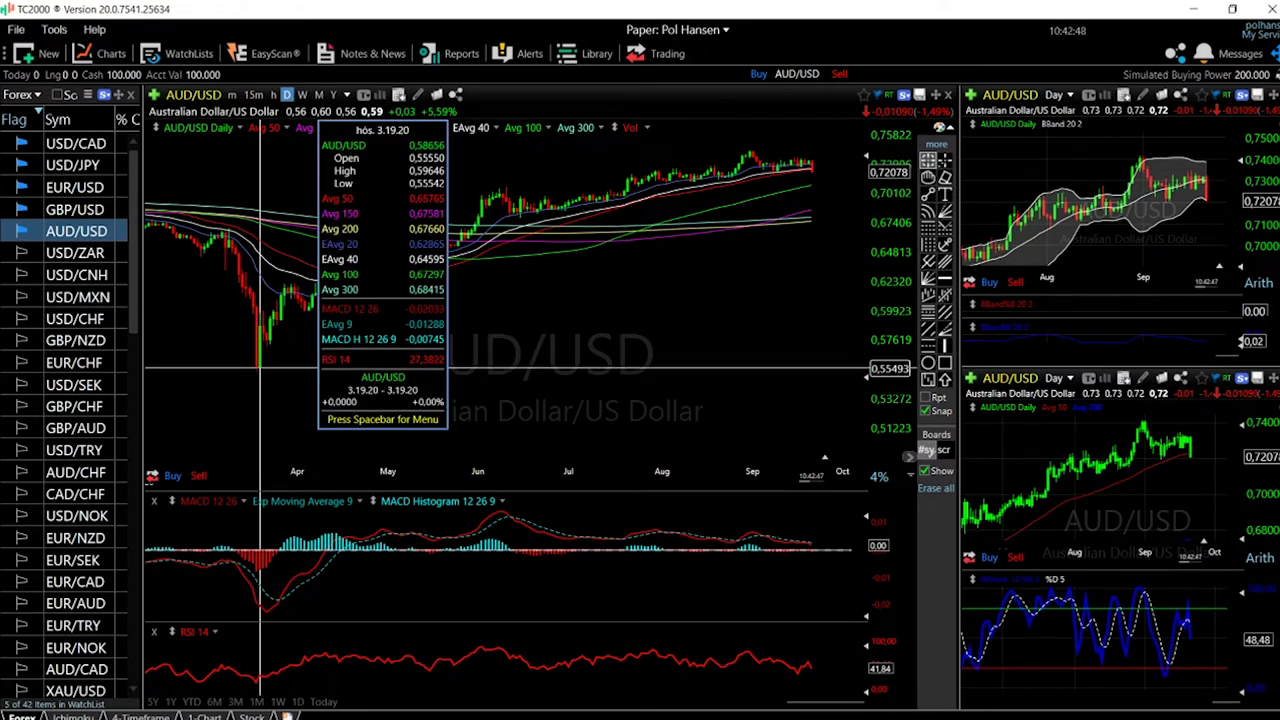
left_click_drag(260, 369, 261, 368)
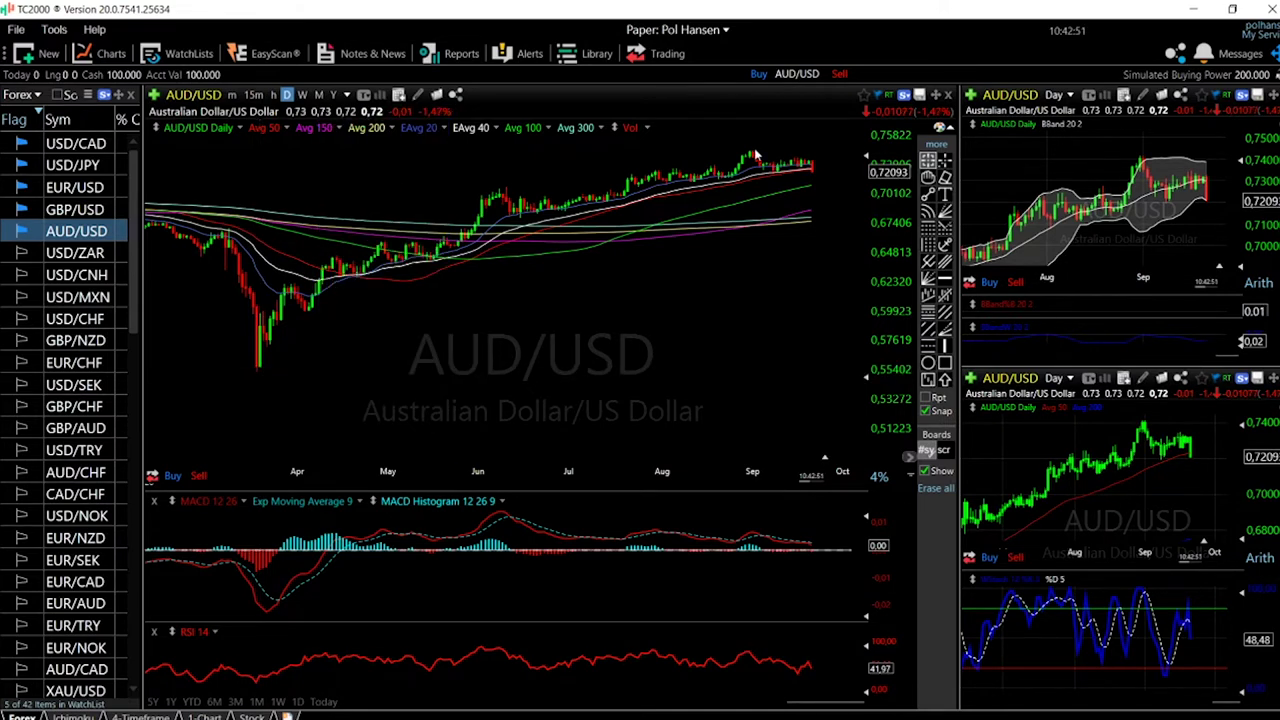
left_click_drag(757, 156, 754, 153)
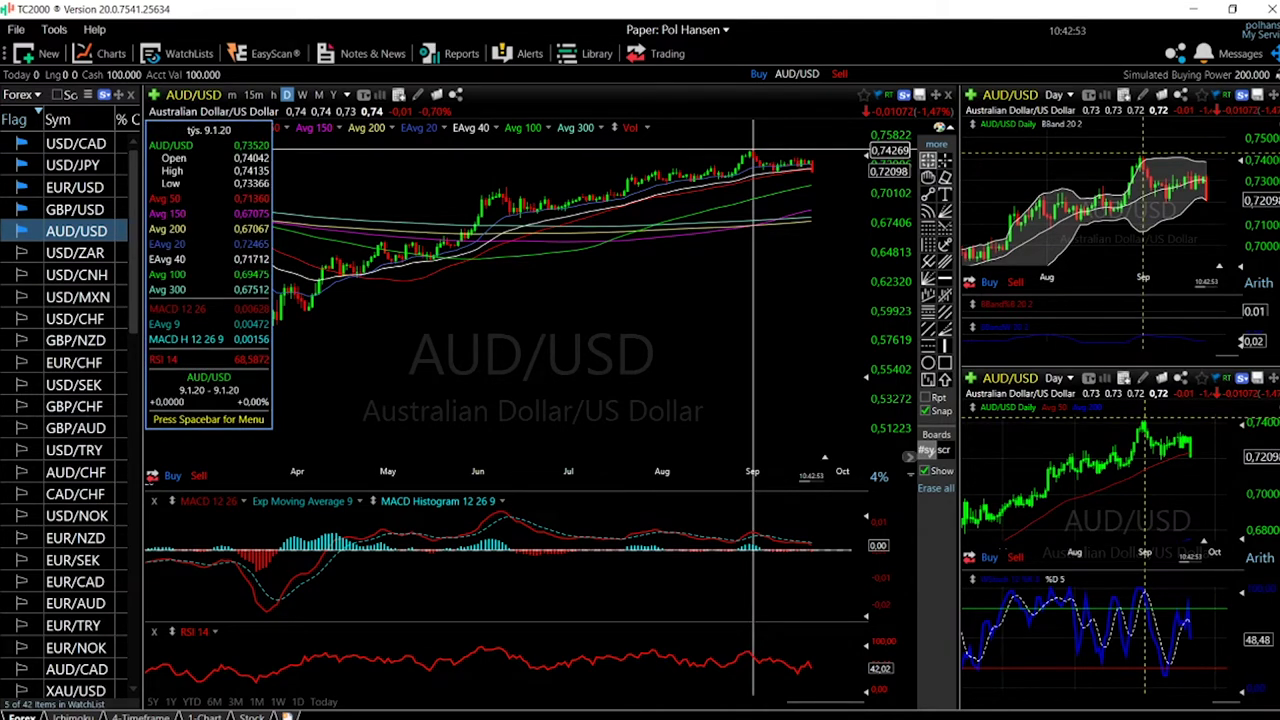
left_click_drag(754, 153, 826, 197)
scroll(826, 197, "up", 5)
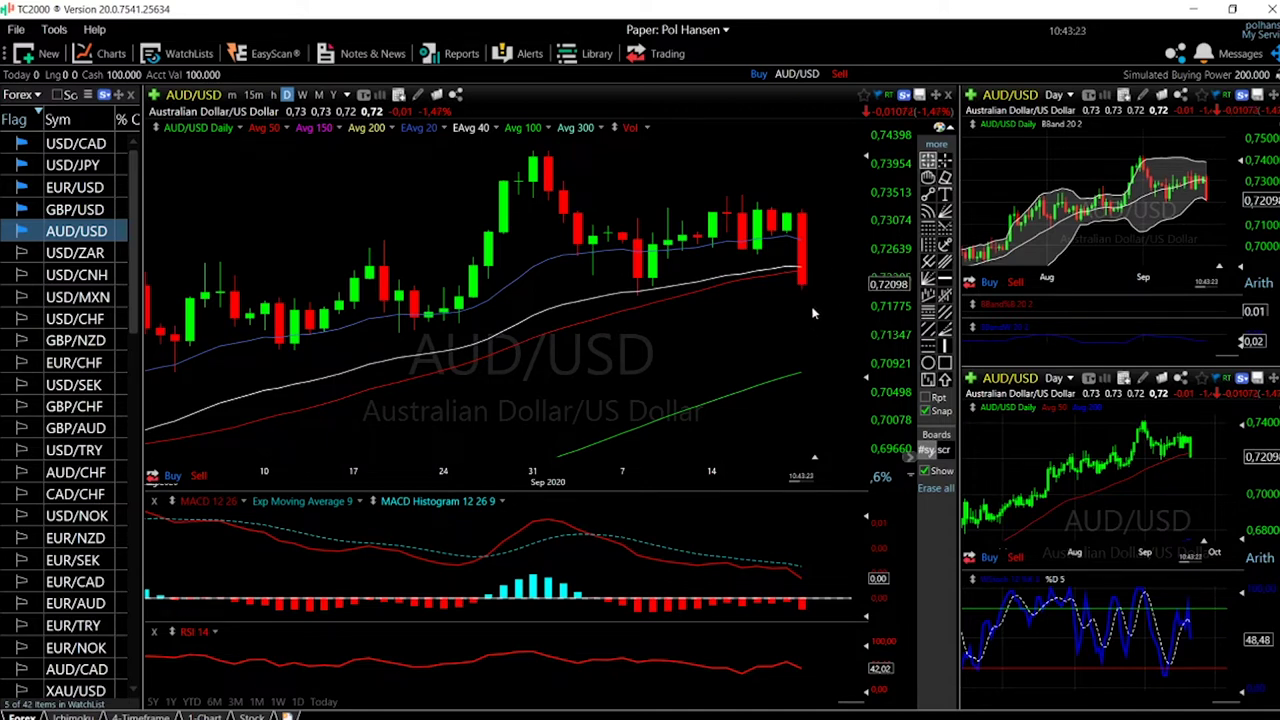
Zoom the AUD/USD chart out and back in until it covers late June through mid-September 2020
scroll(820, 318, "down", 4)
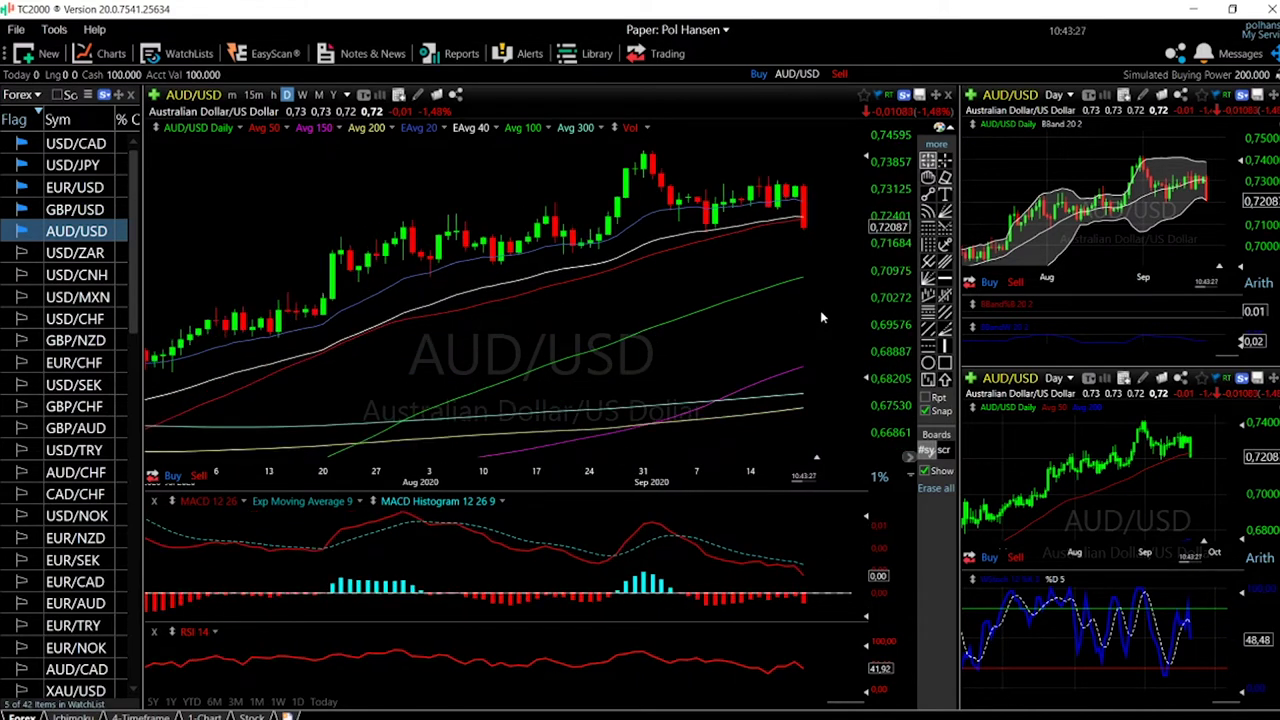
scroll(821, 317, "down", 2)
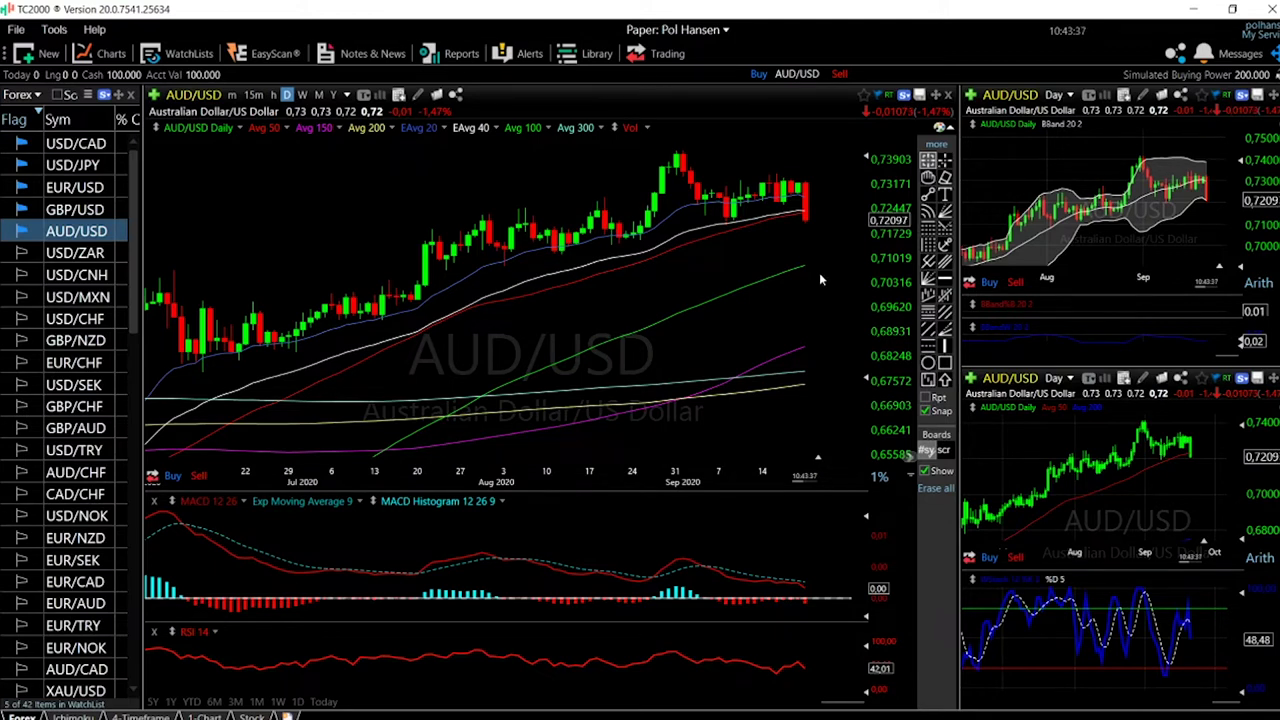
scroll(820, 280, "down", 2)
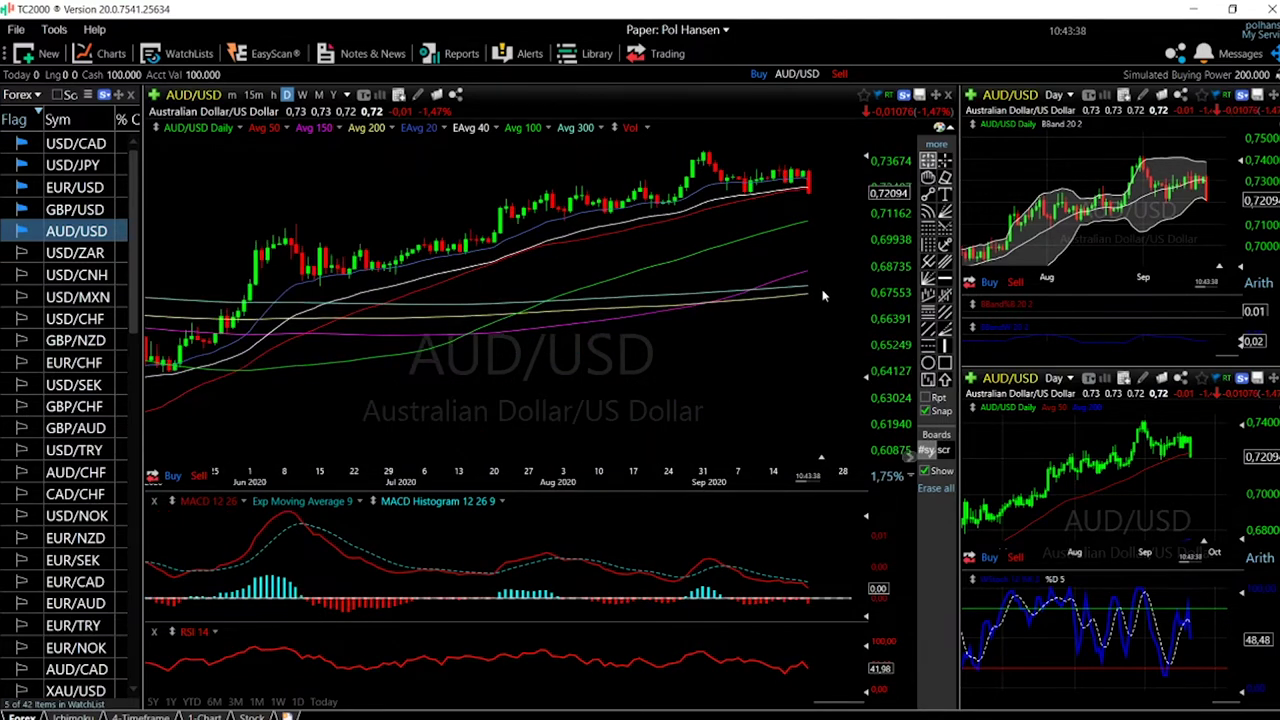
scroll(824, 308, "up", 2)
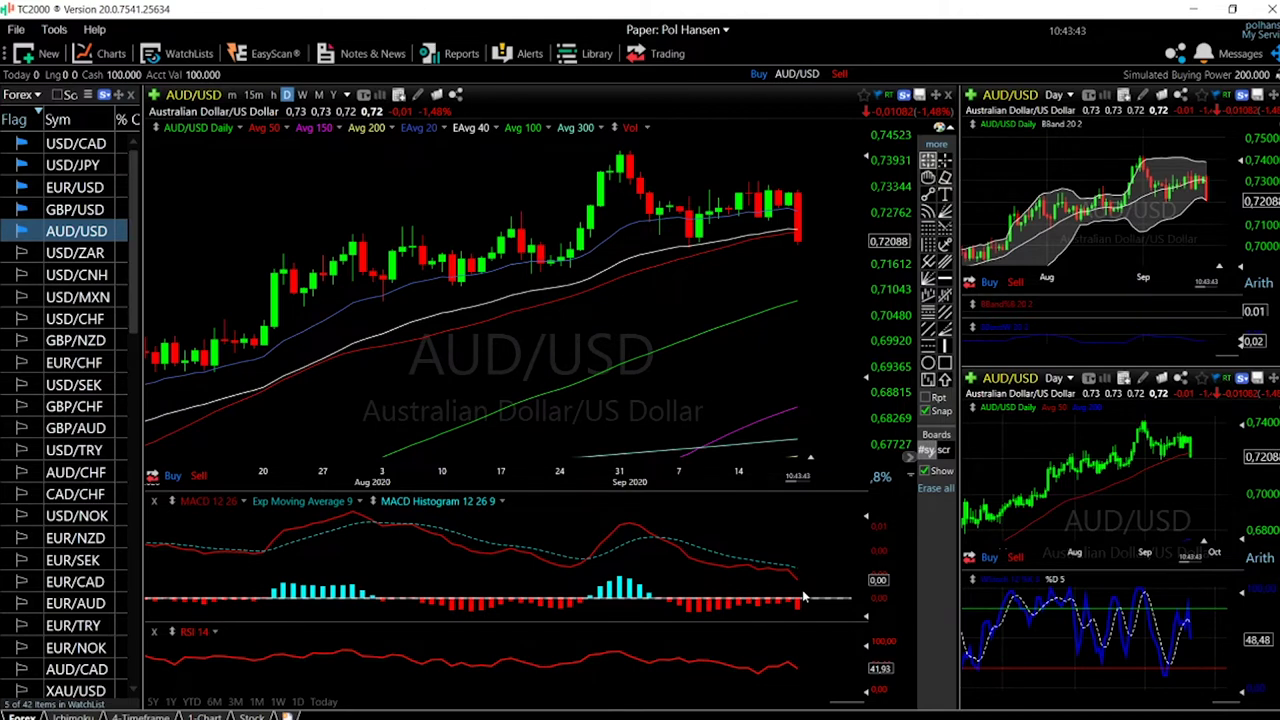
scroll(803, 597, "down", 1)
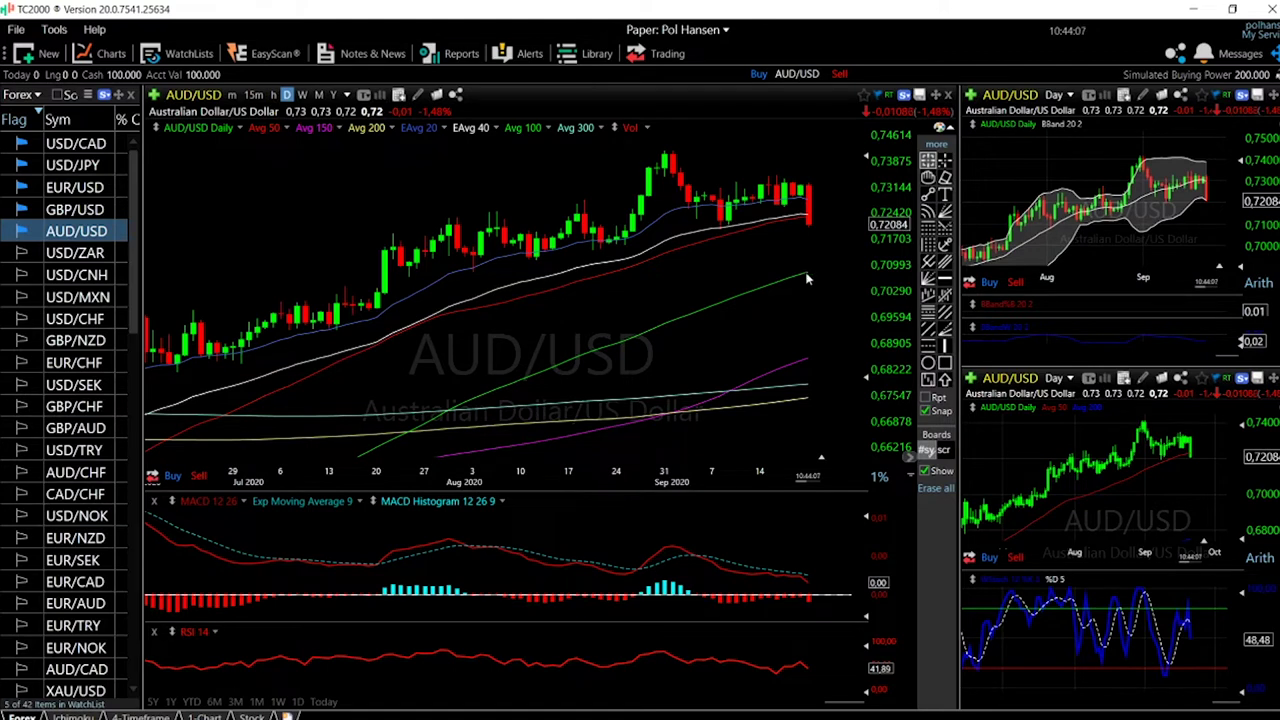
left_click(813, 268)
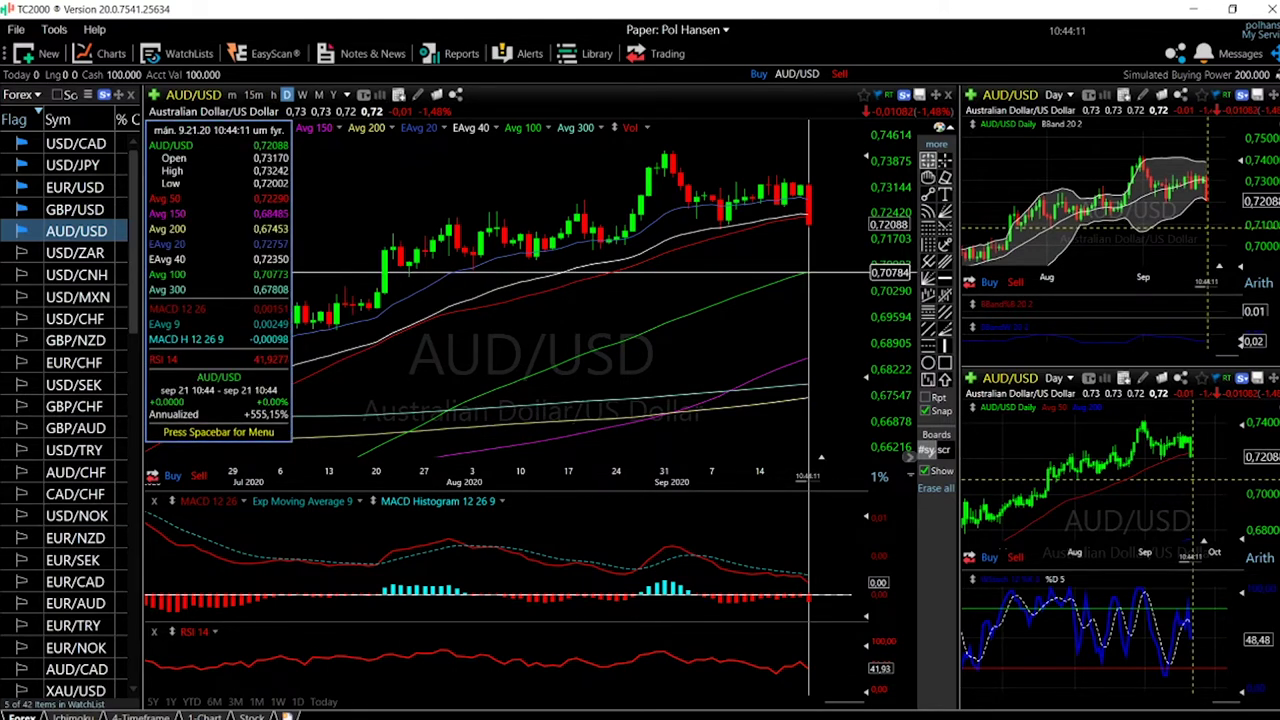
left_click(810, 272)
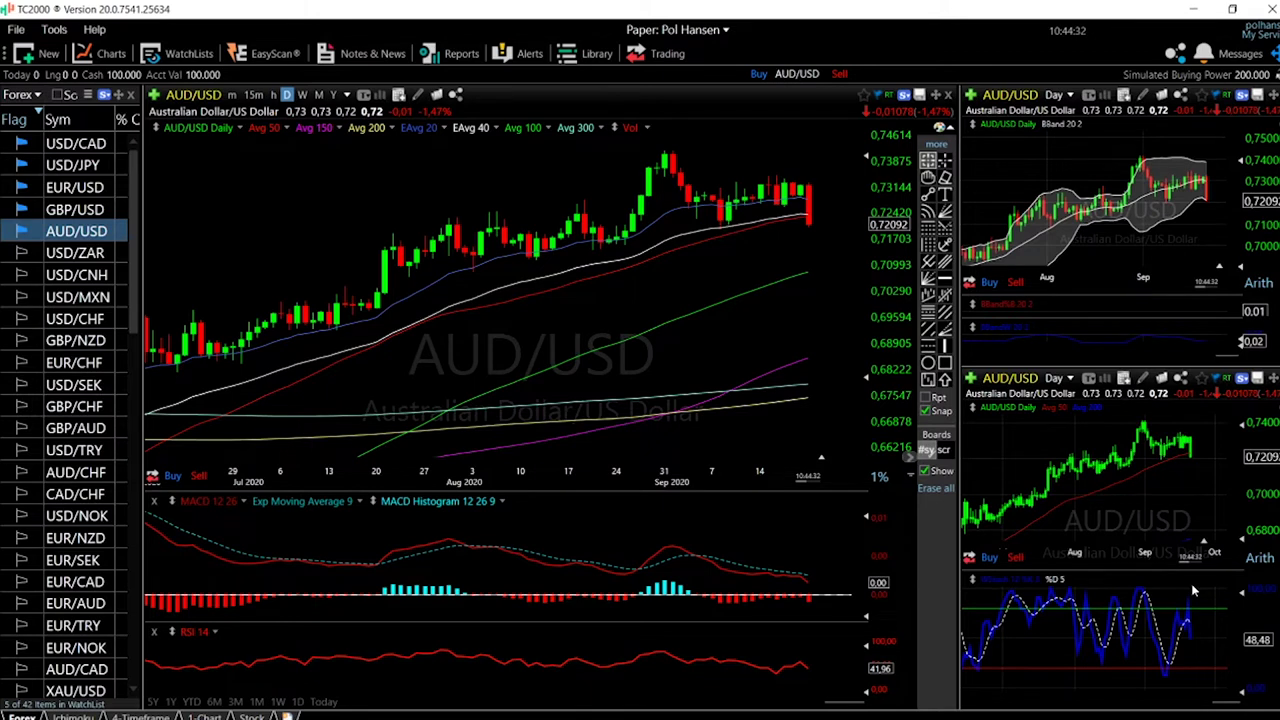
Zoom the lower-right chart in and out, then zoom the main AUD/USD chart back to early June
scroll(1191, 583, "up", 3)
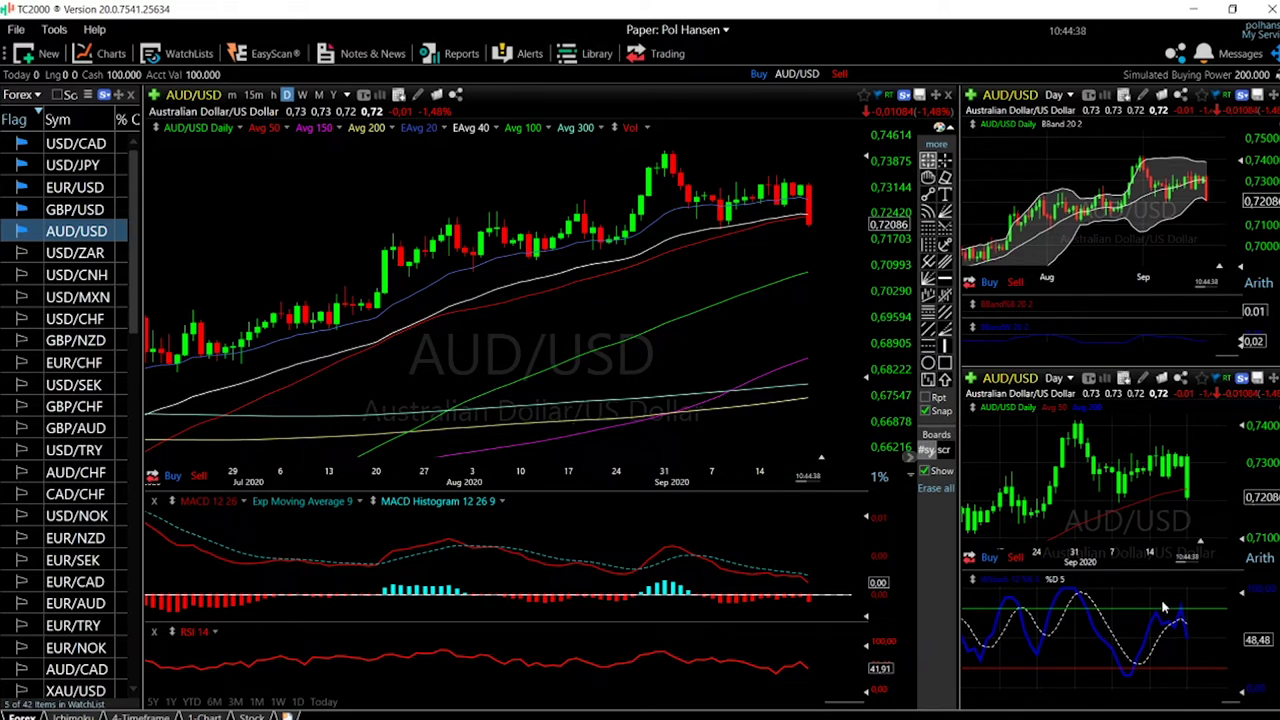
scroll(1185, 618, "down", 2)
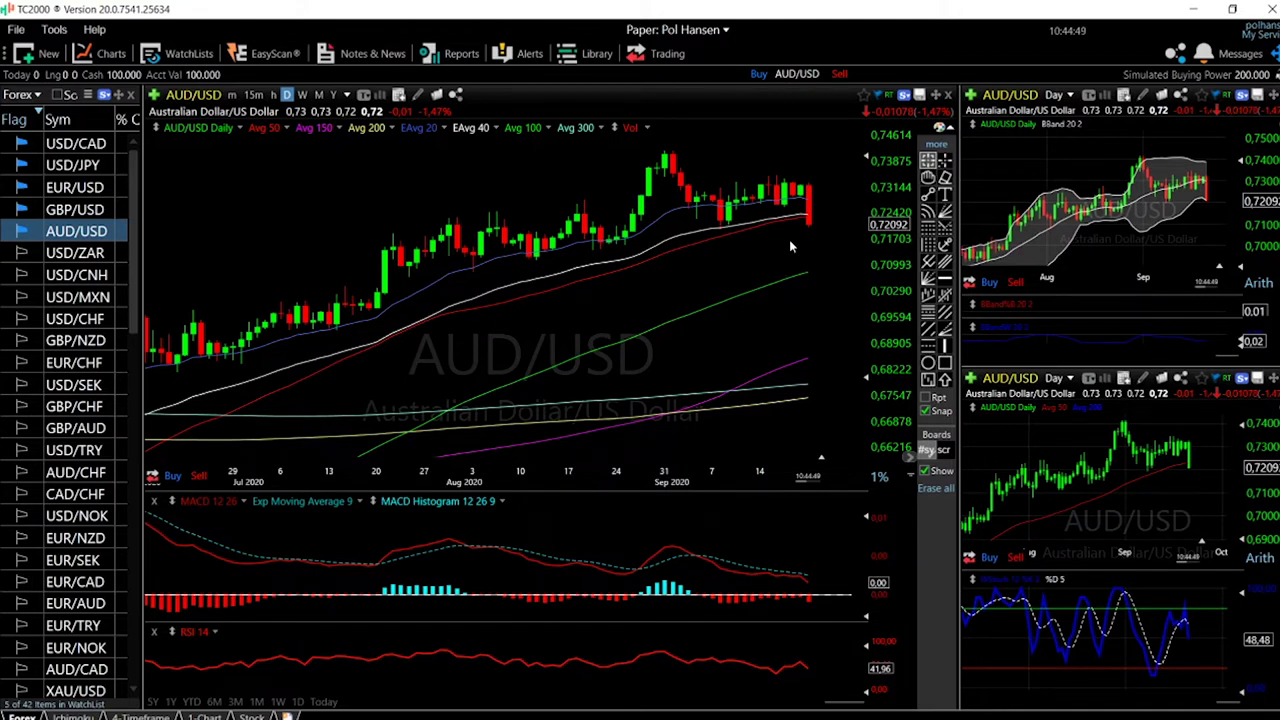
scroll(800, 210, "down", 2)
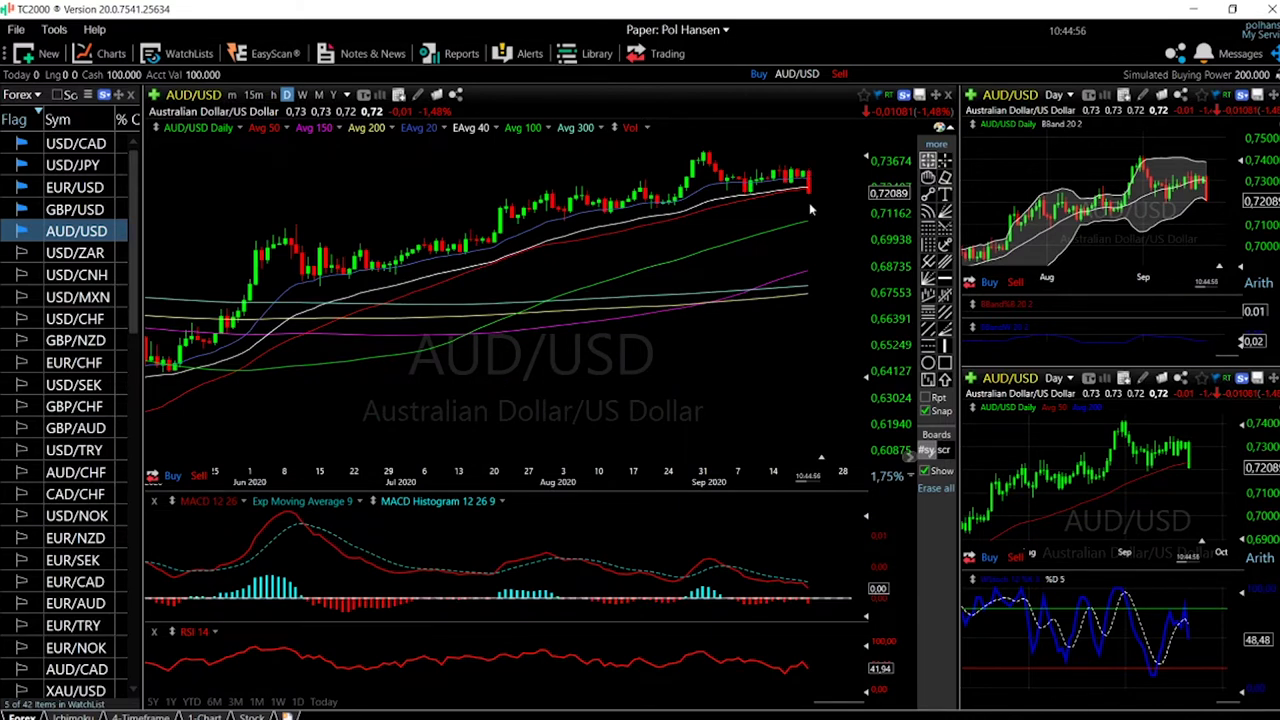
Read the mid-June price and indicator values, then zoom out to April–October including the March low
left_click_drag(809, 202, 325, 250)
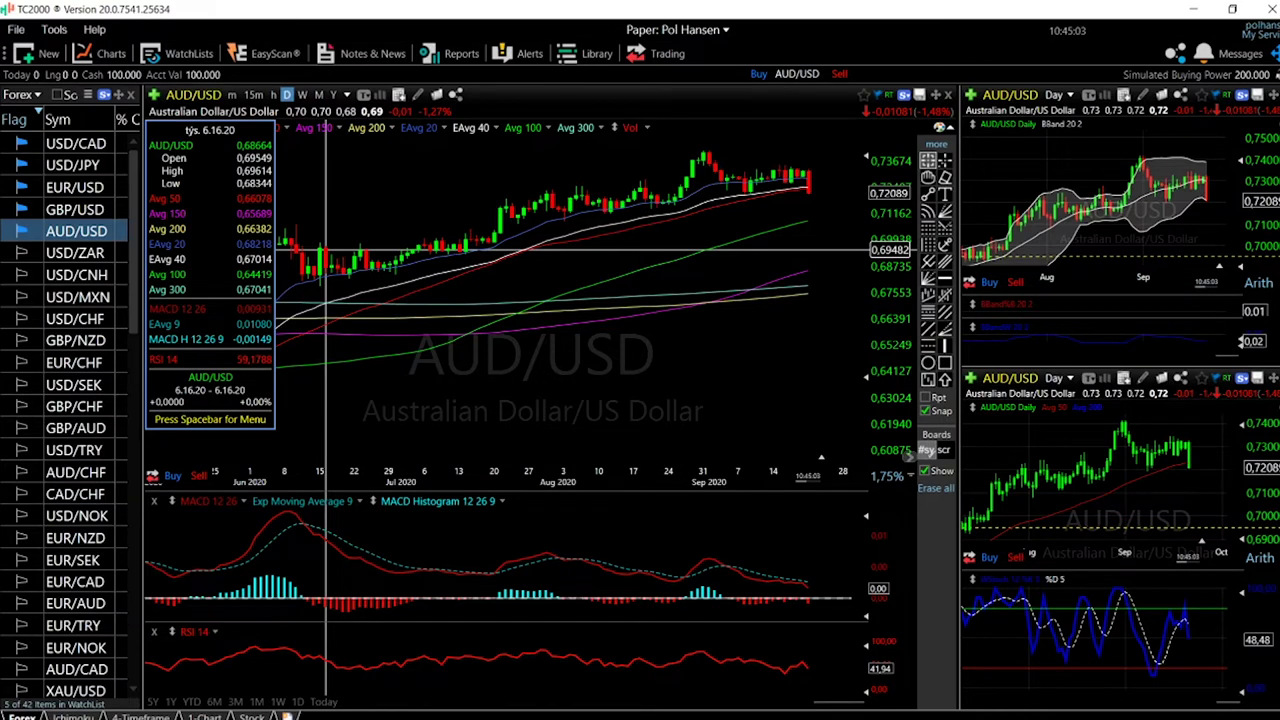
scroll(724, 252, "down", 1)
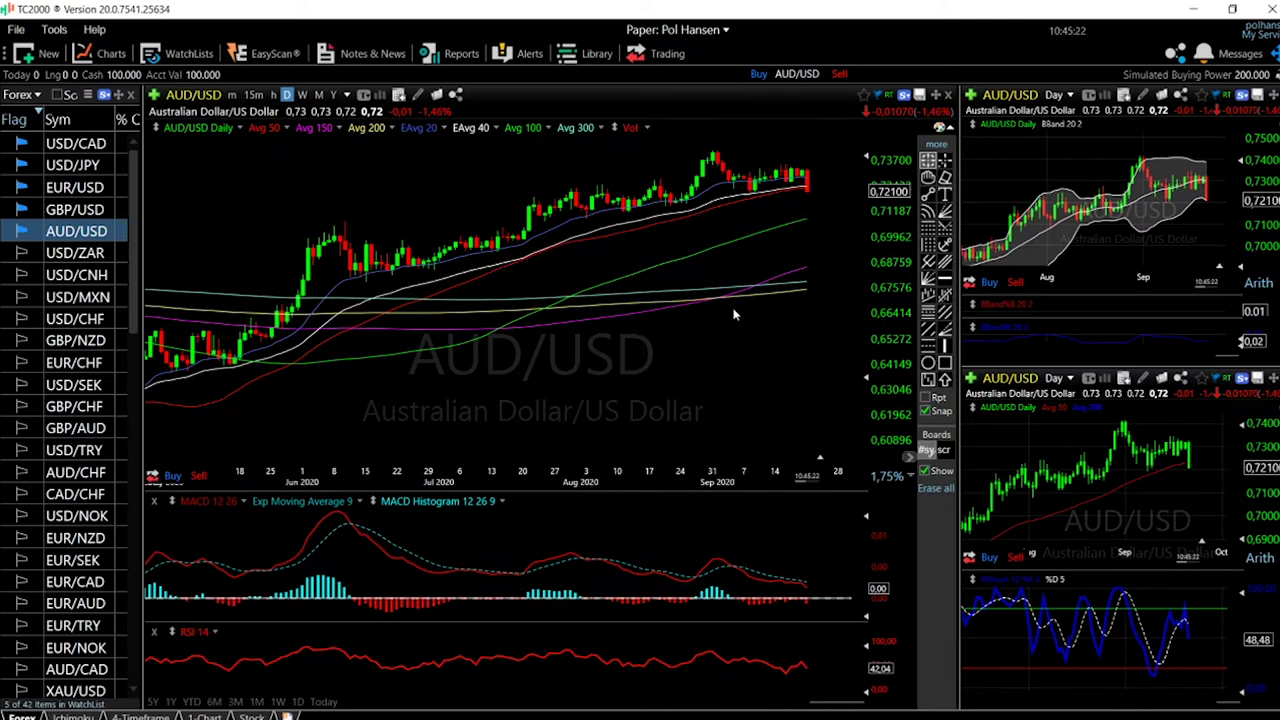
scroll(612, 259, "down", 3)
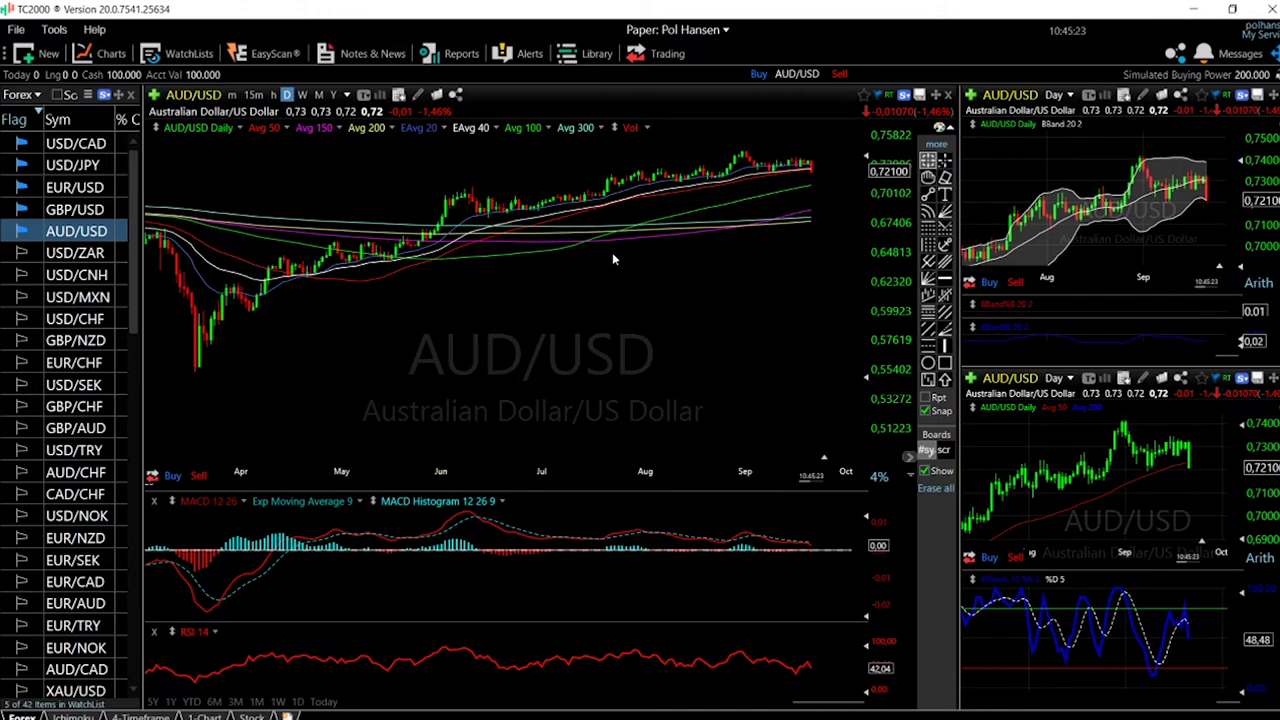
Switch all charts to GBP/USD and adjust the daily chart's zoom
key("Up")
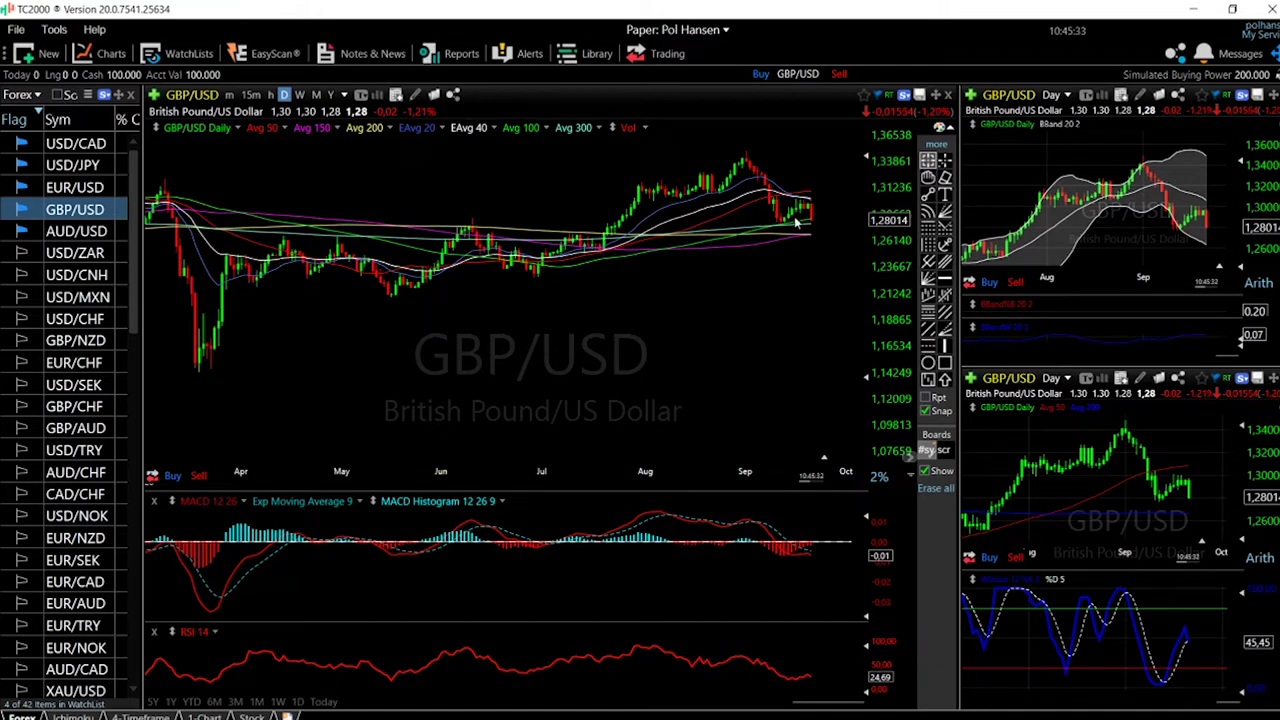
scroll(797, 224, "up", 3)
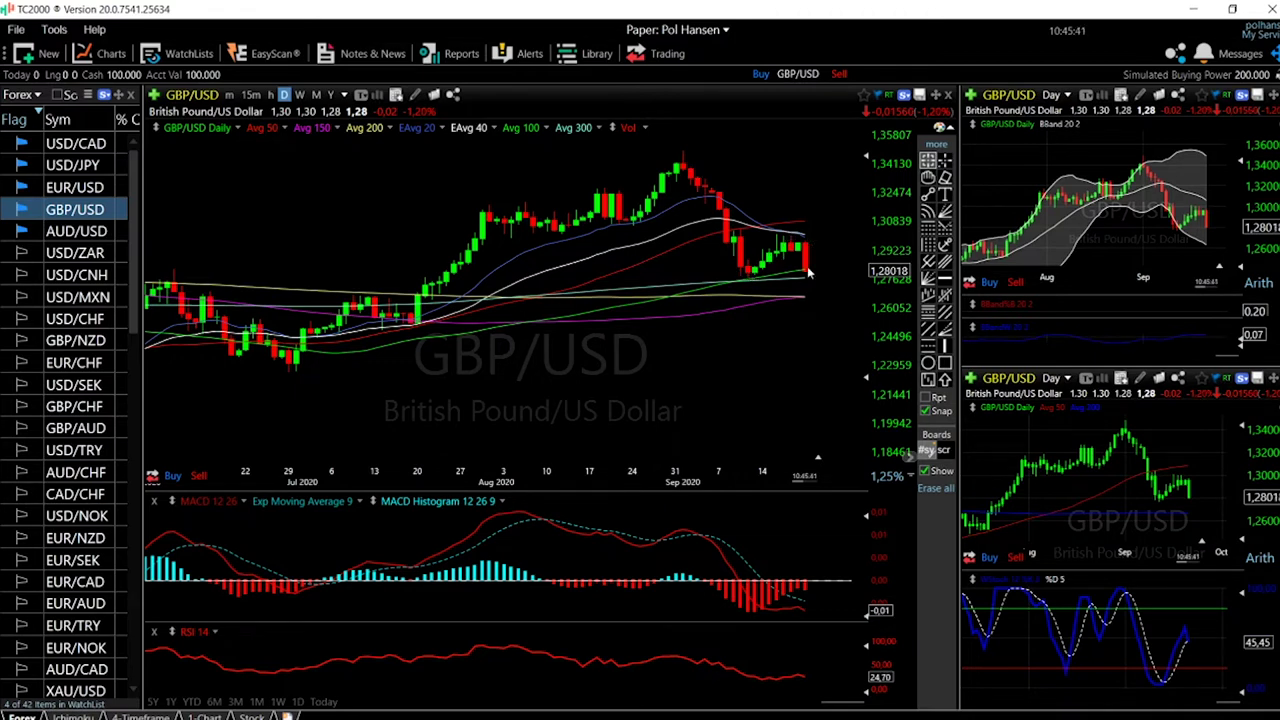
scroll(819, 338, "down", 5)
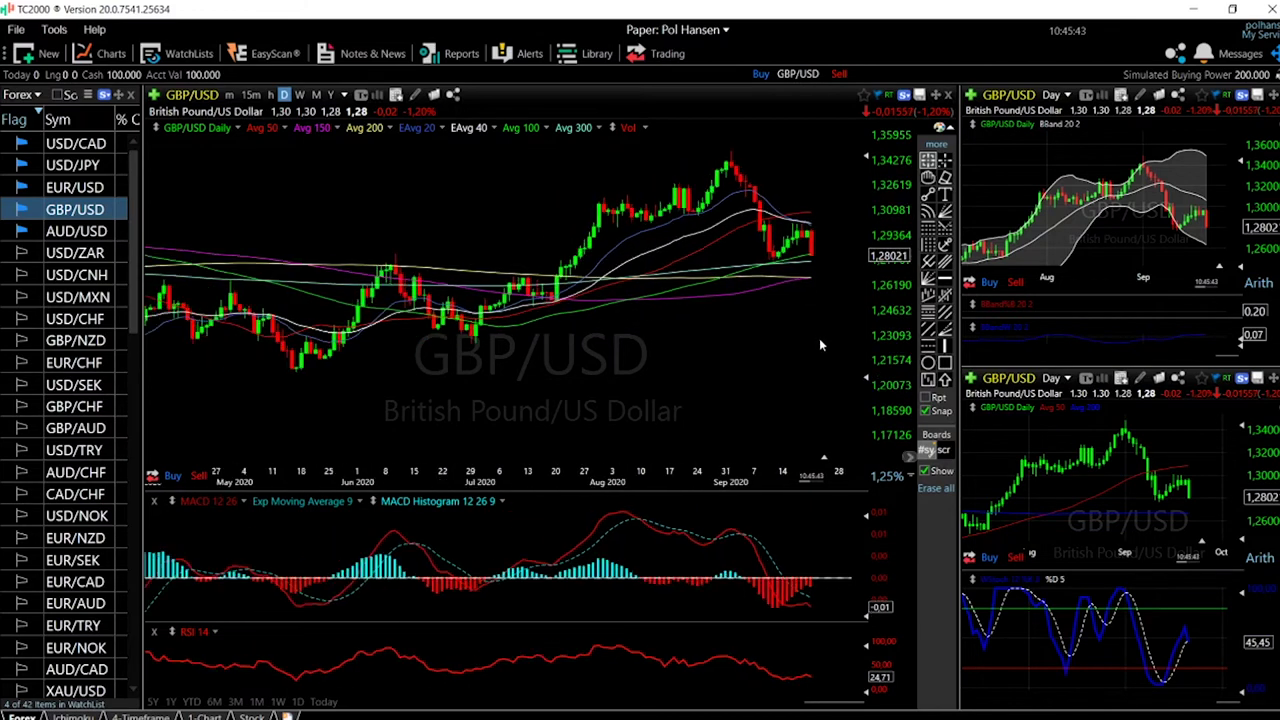
scroll(813, 358, "up", 1)
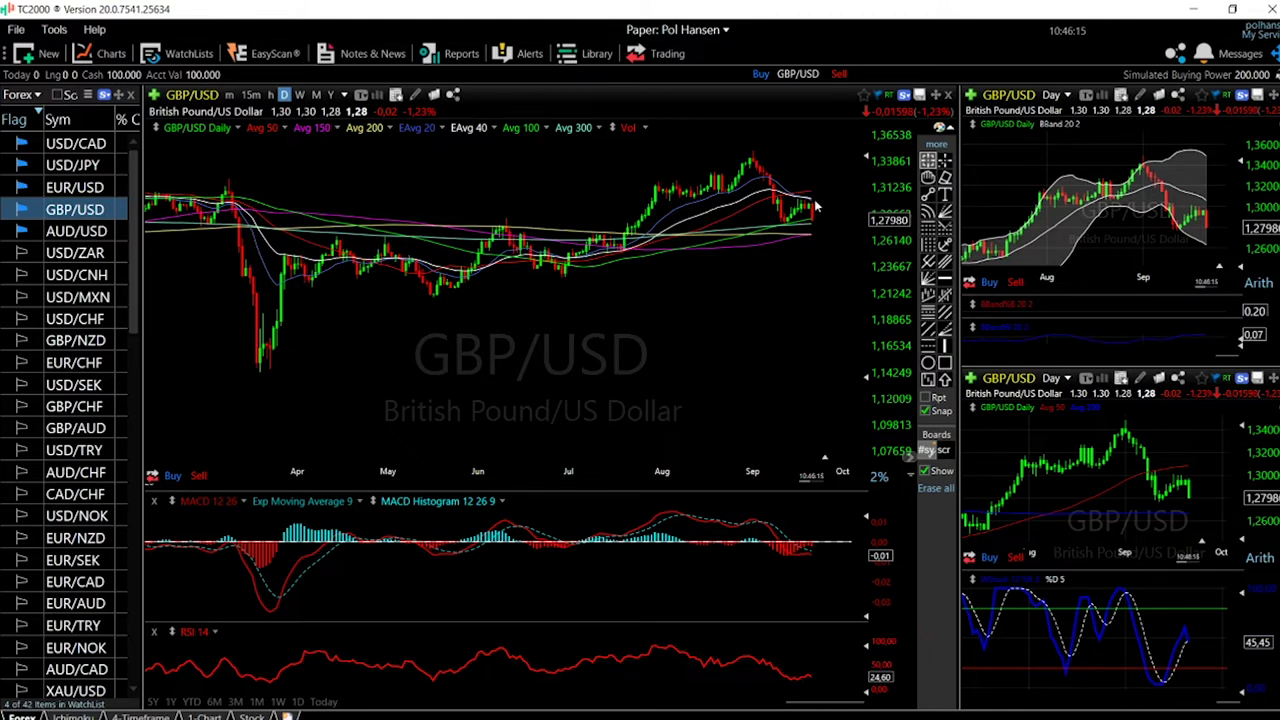
Zoom out to January–September 2020 and draw a horizontal support line at 1.22474
scroll(815, 290, "up", 3)
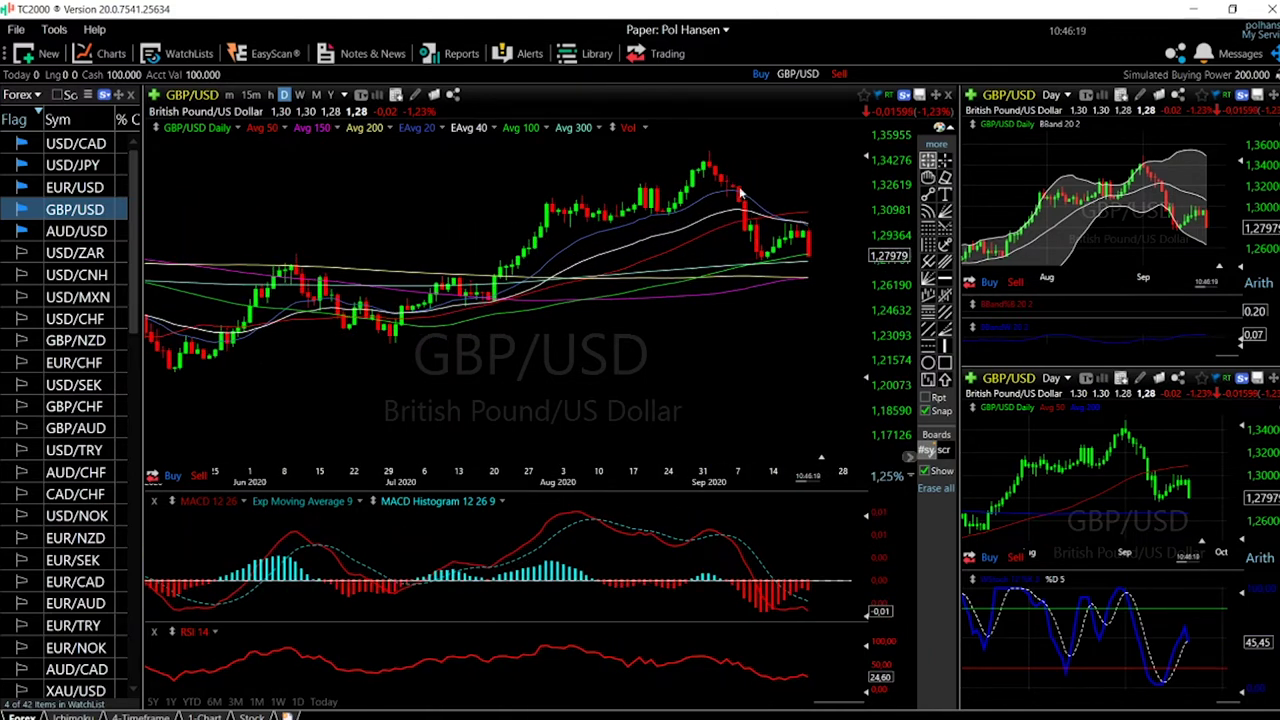
scroll(830, 355, "down", 3)
scroll(827, 355, "down", 3)
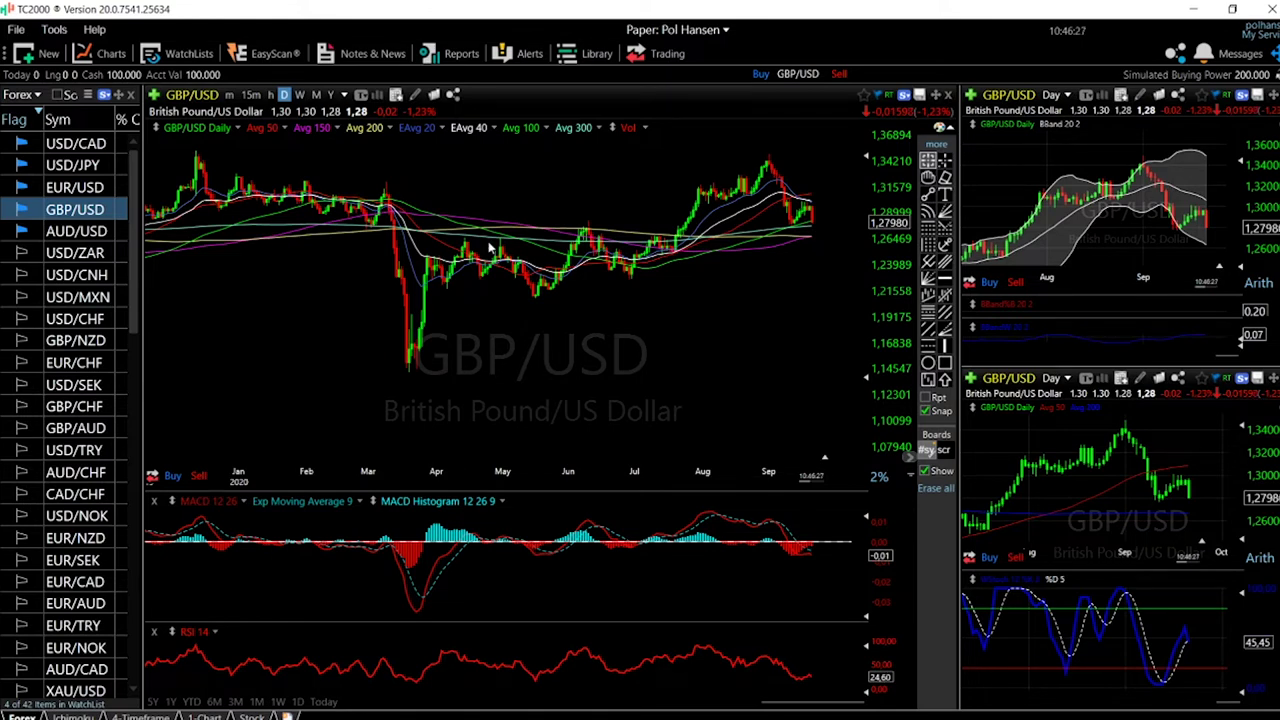
key("h")
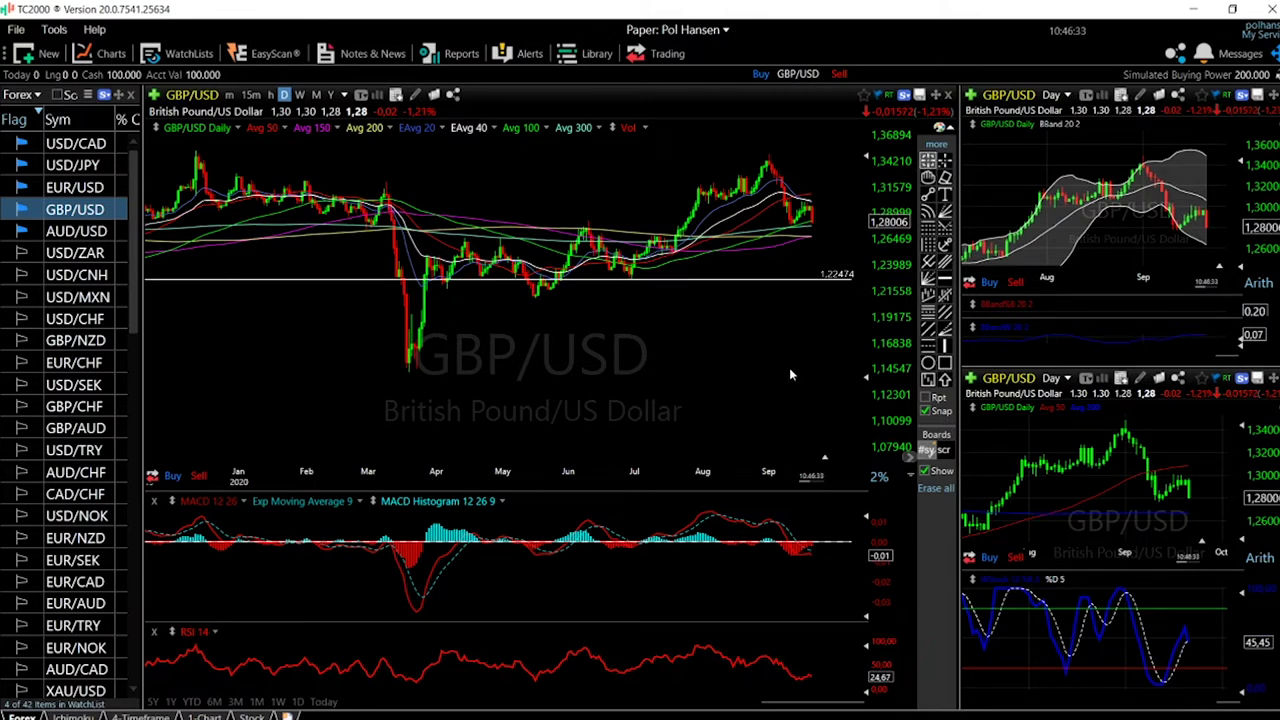
Draw a second horizontal support line at 1.21054 on GBP/USD, then deselect it
left_click(944, 278)
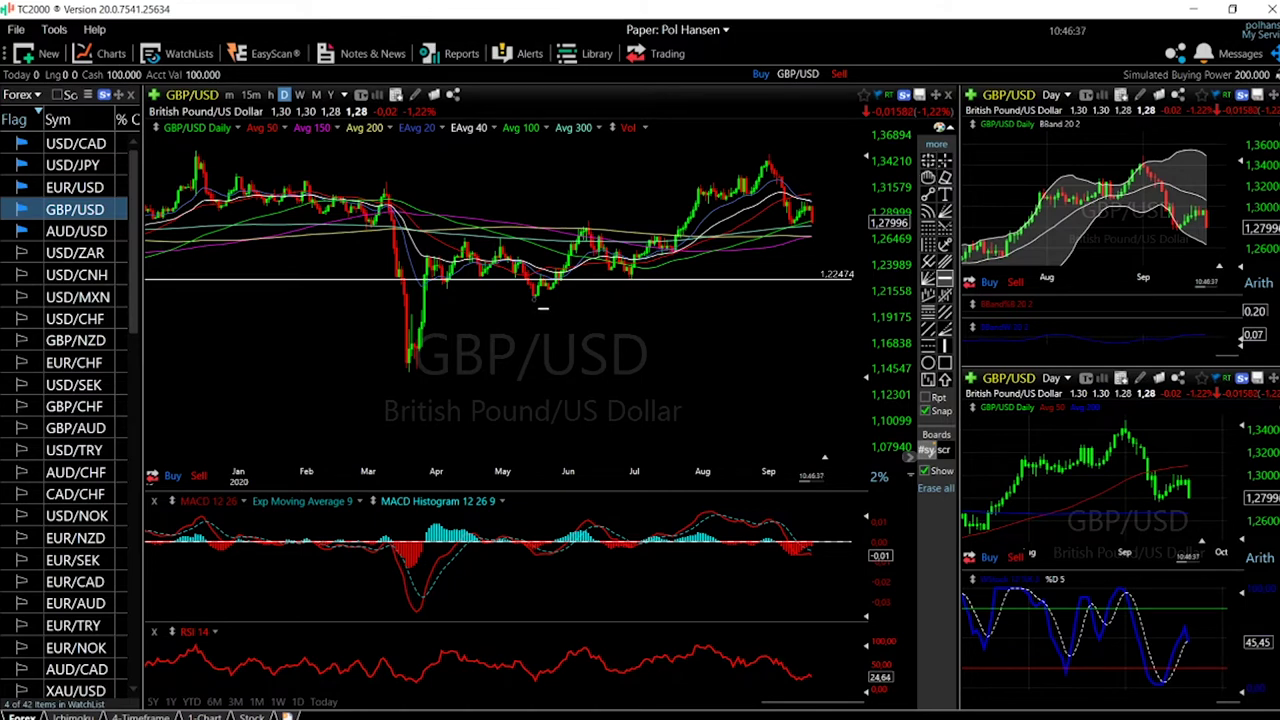
left_click(540, 291)
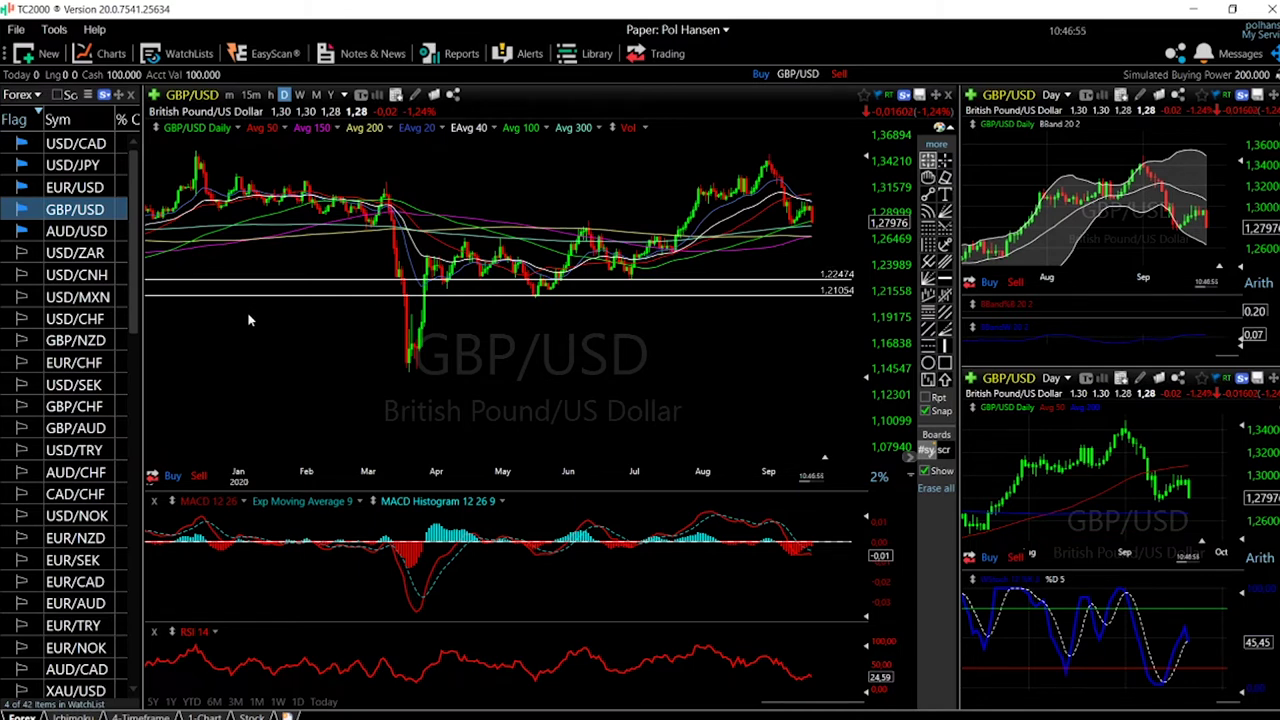
left_click(413, 292)
left_click(594, 357)
Load EUR/USD from the Forex watchlist into every chart
left_click(58, 195)
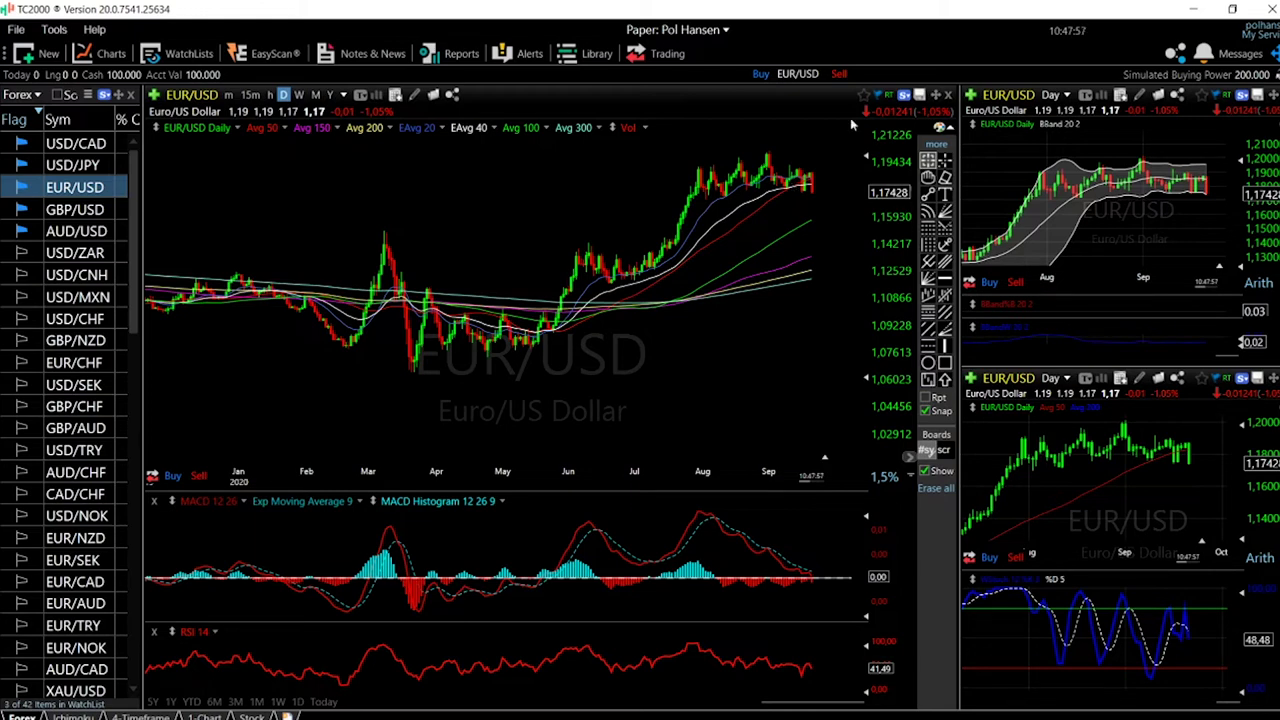
scroll(686, 155, "up", 3)
left_click_drag(686, 156, 684, 150)
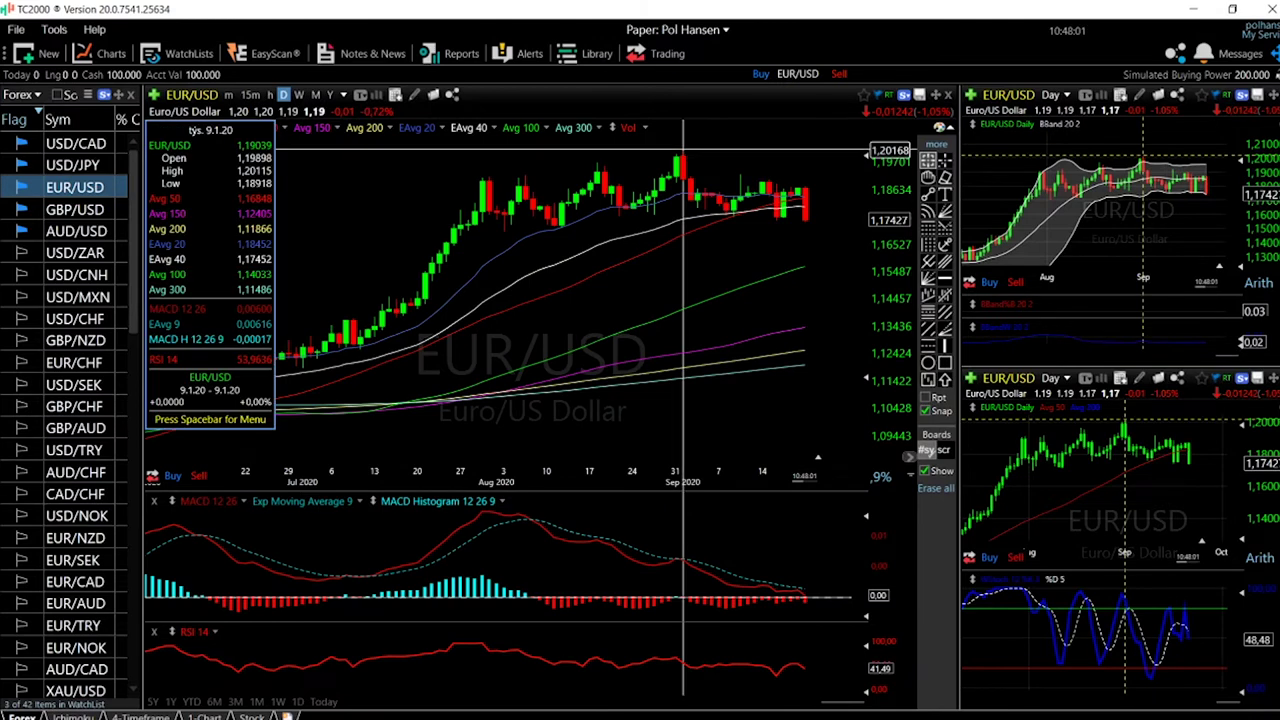
left_click_drag(684, 150, 684, 150)
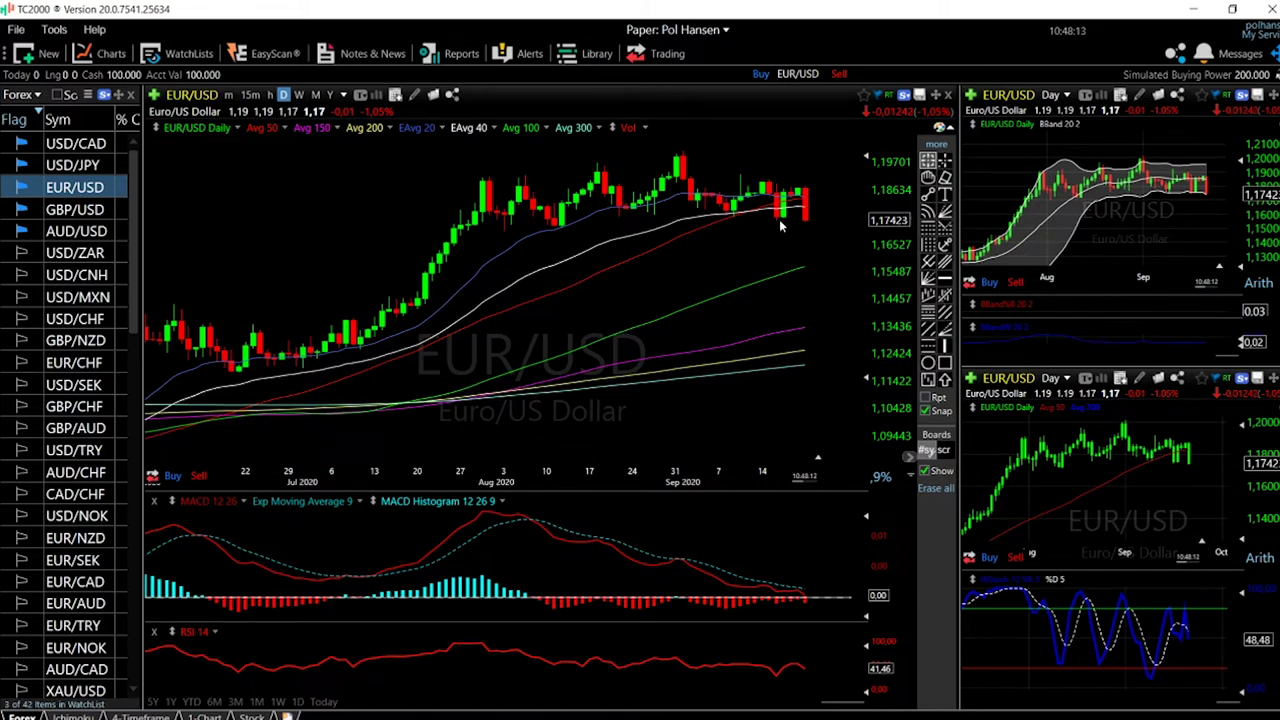
left_click_drag(782, 226, 777, 218)
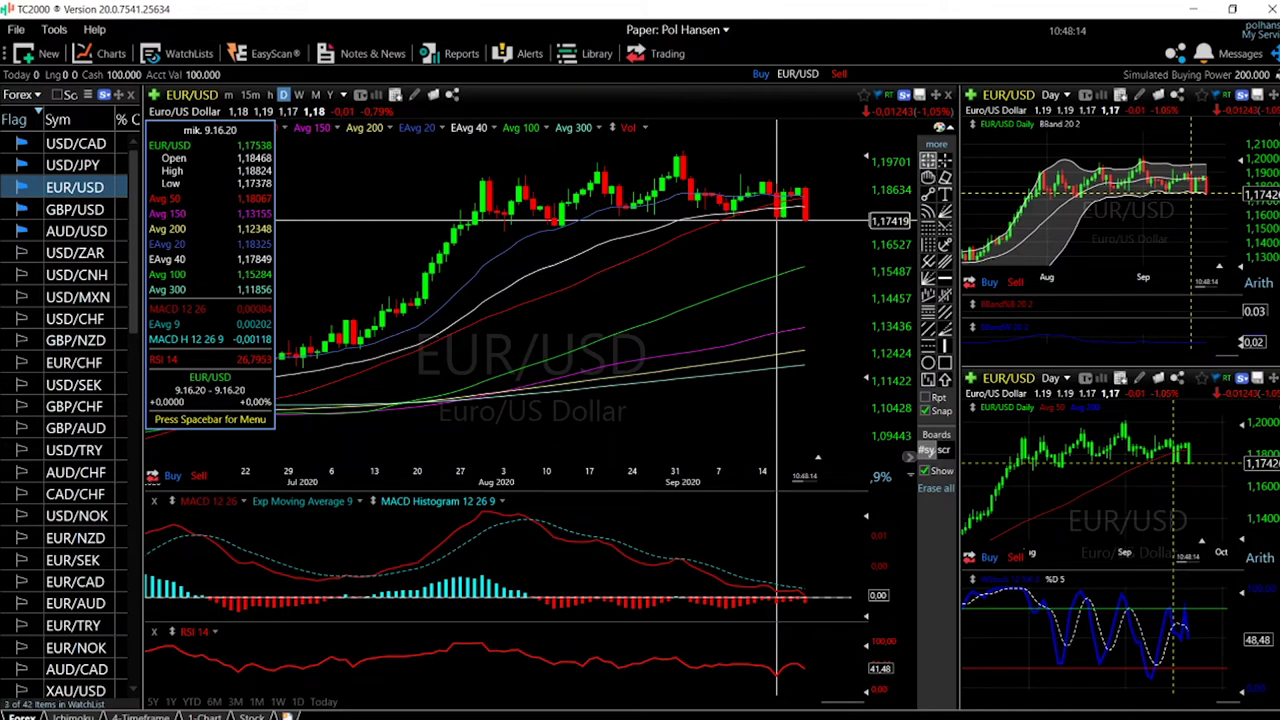
left_click_drag(777, 218, 562, 228)
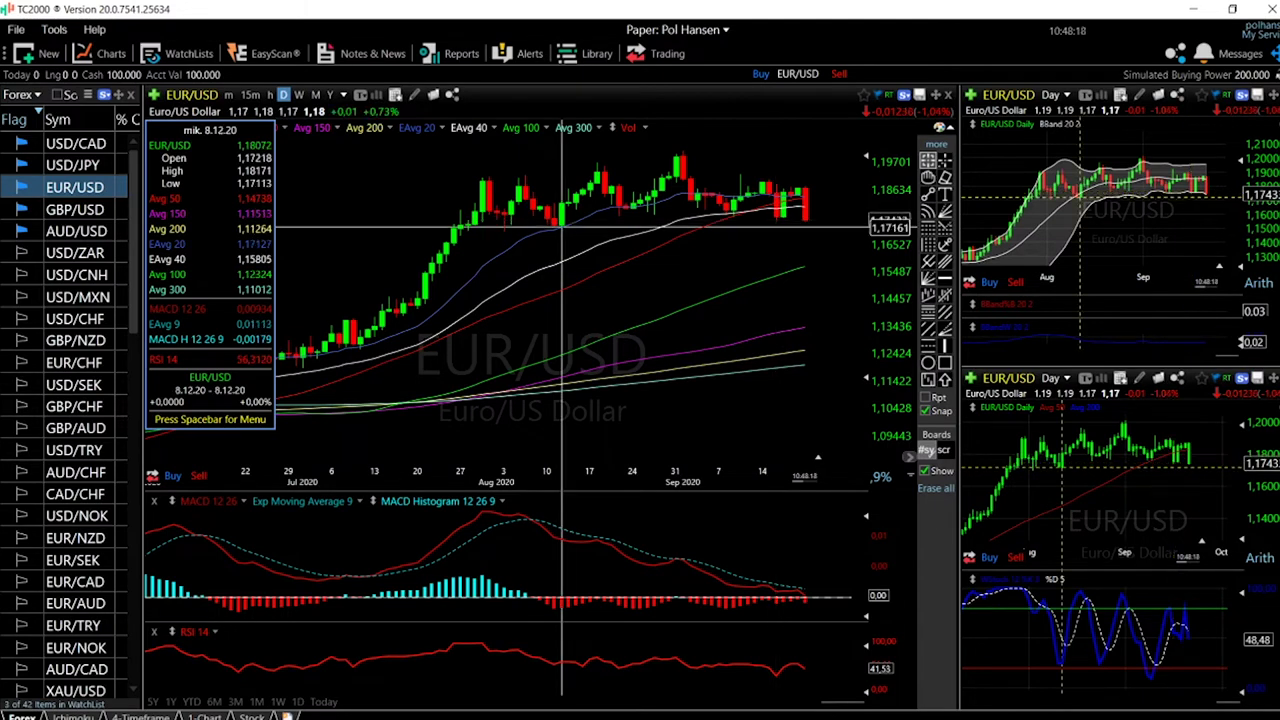
left_click_drag(562, 228, 562, 228)
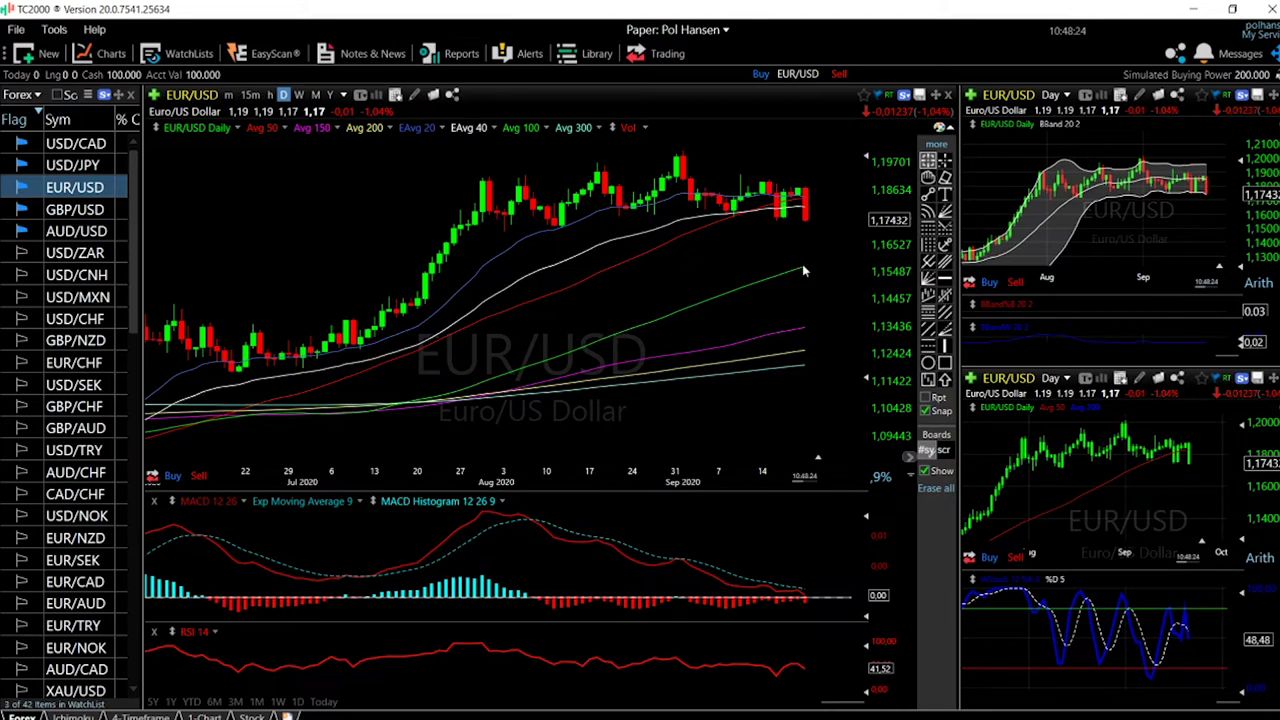
left_click_drag(802, 264, 805, 265)
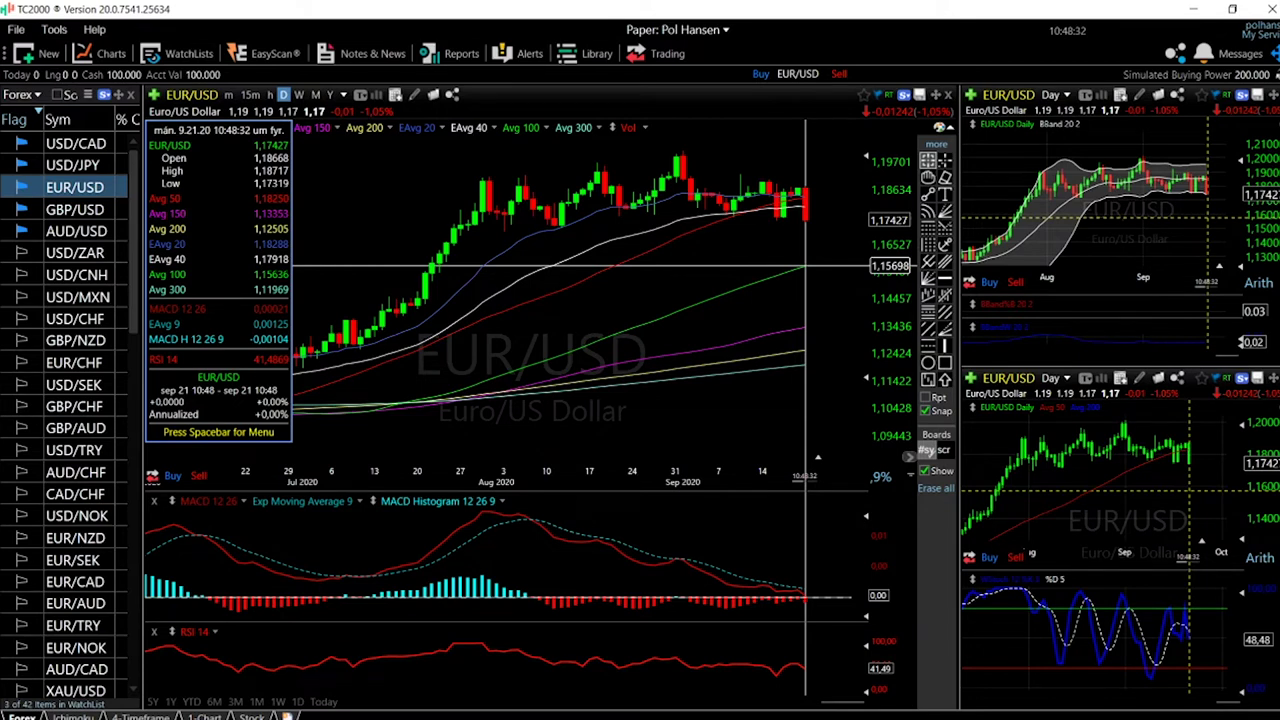
left_click_drag(805, 265, 811, 277)
scroll(811, 277, "down", 2)
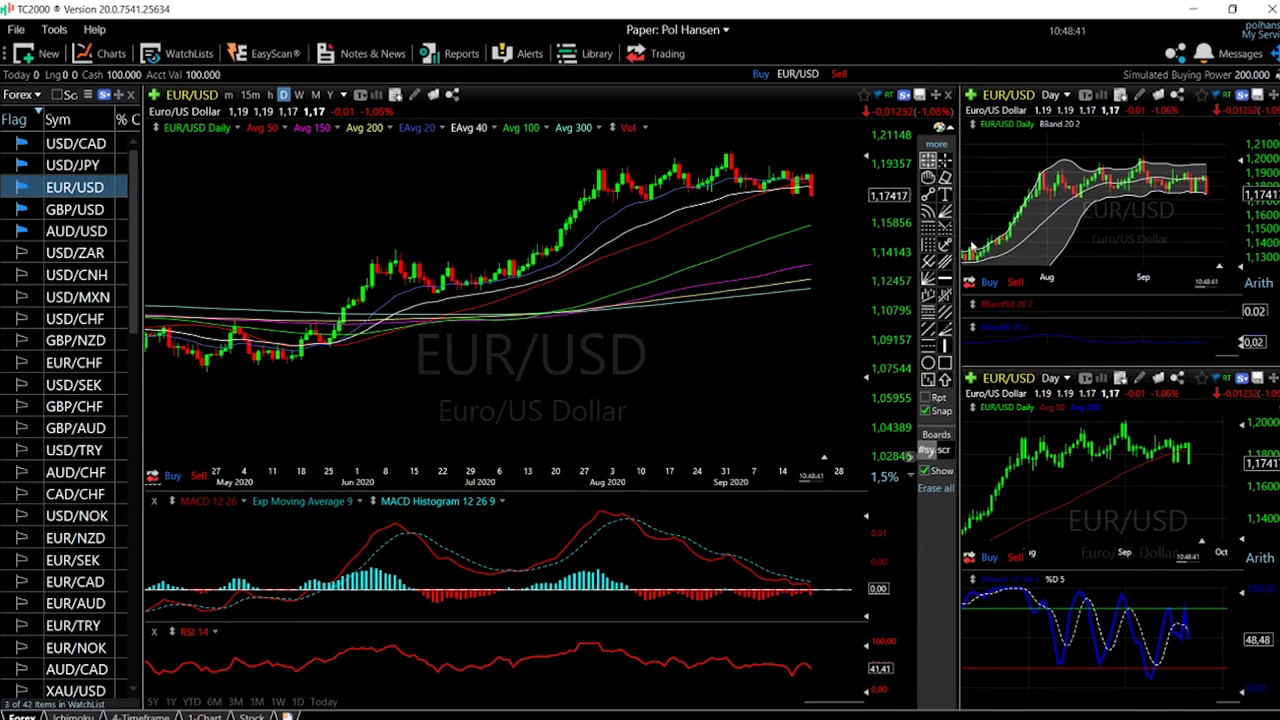
Draw horizontal support lines at 1.14026 and 1.11688 on EUR/USD, then zoom out to January
left_click(944, 280)
left_click(399, 252)
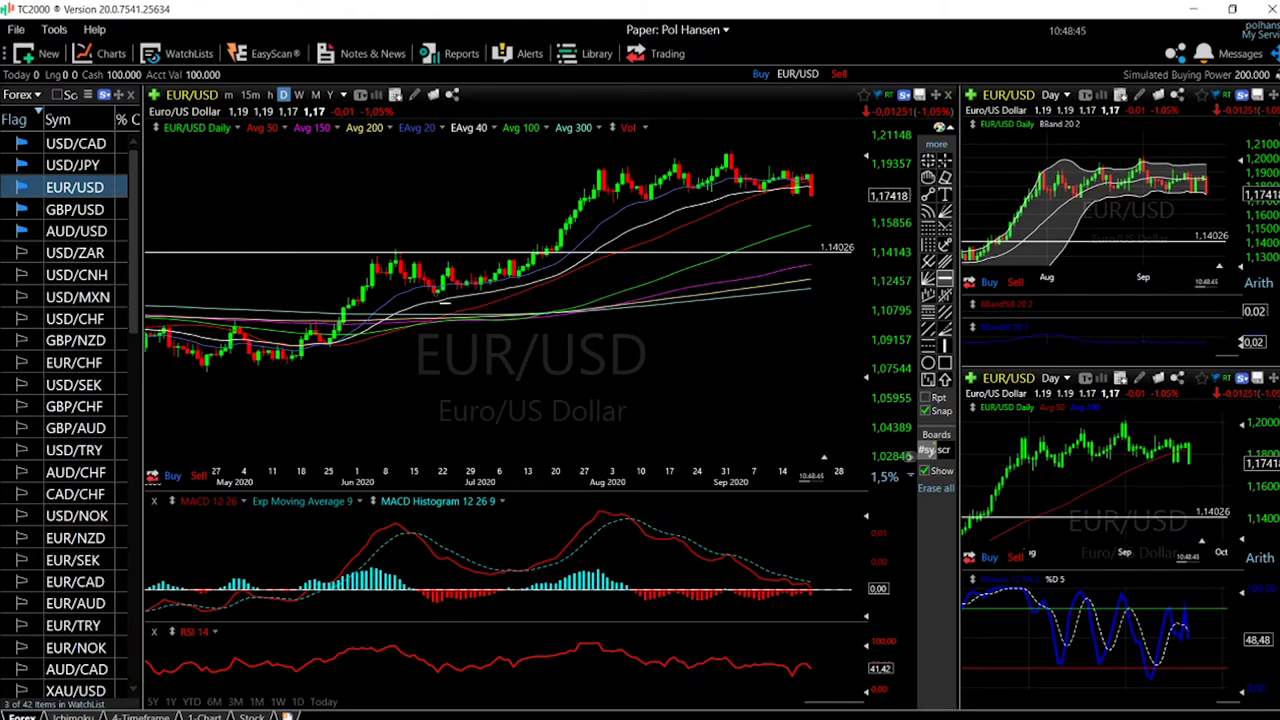
left_click(445, 292)
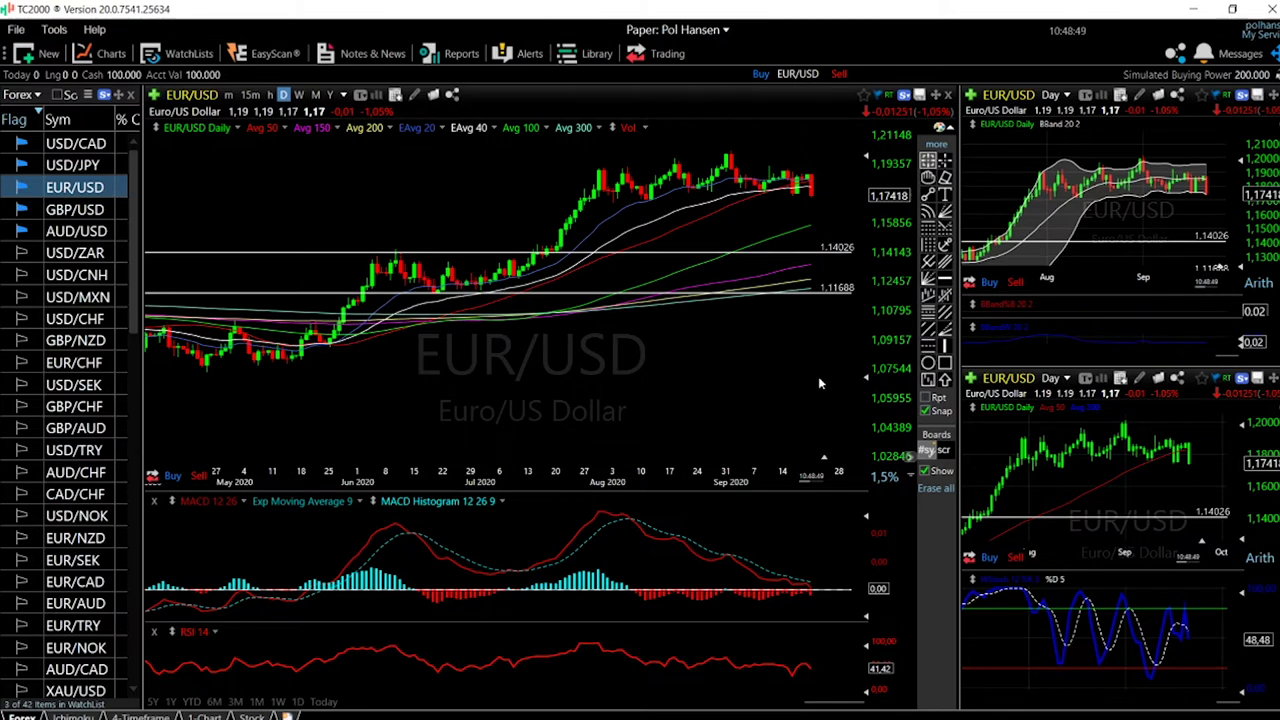
scroll(818, 376, "down", 3)
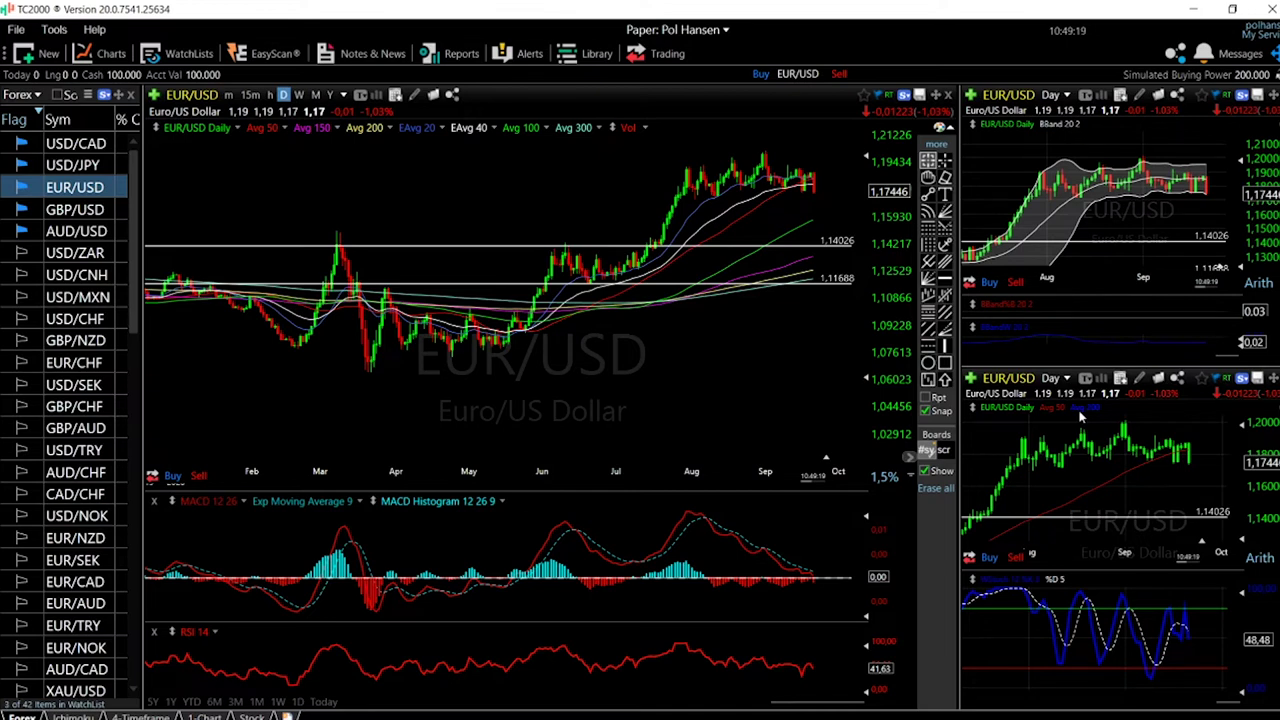
Load USD/JPY from the Forex watchlist and zoom to late June–mid-September 2020
left_click(86, 160)
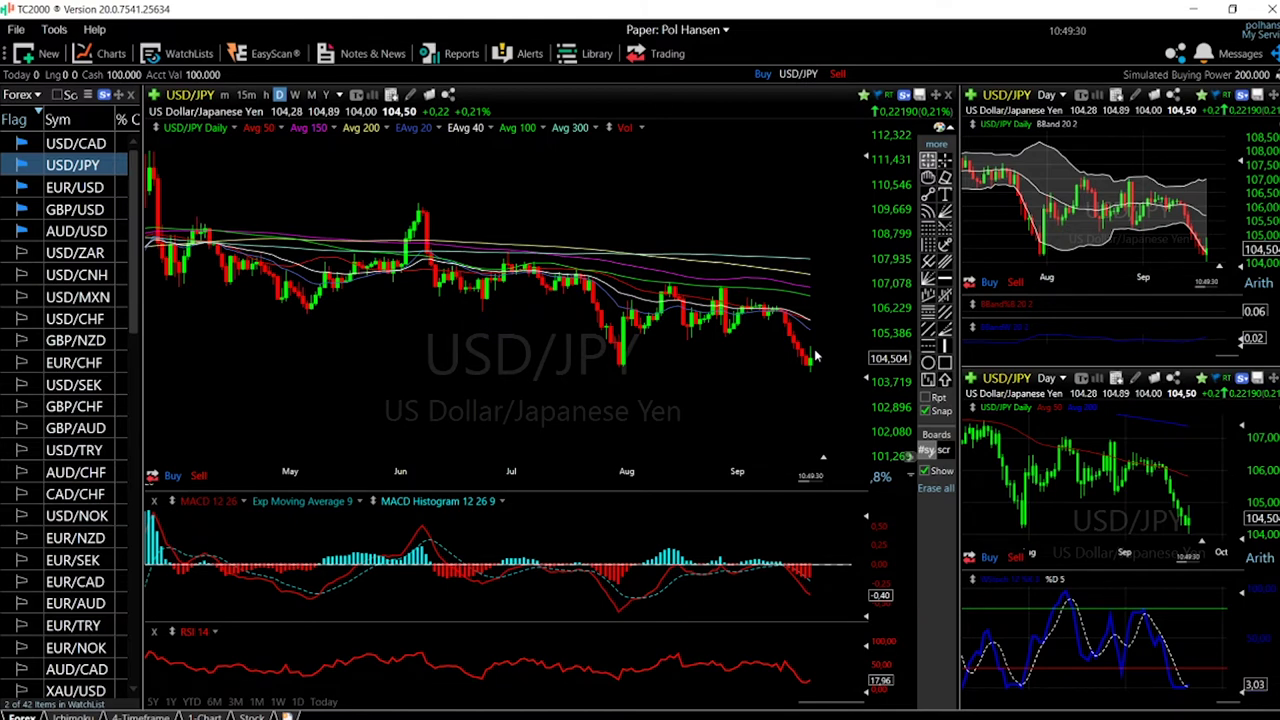
scroll(760, 262, "up", 3)
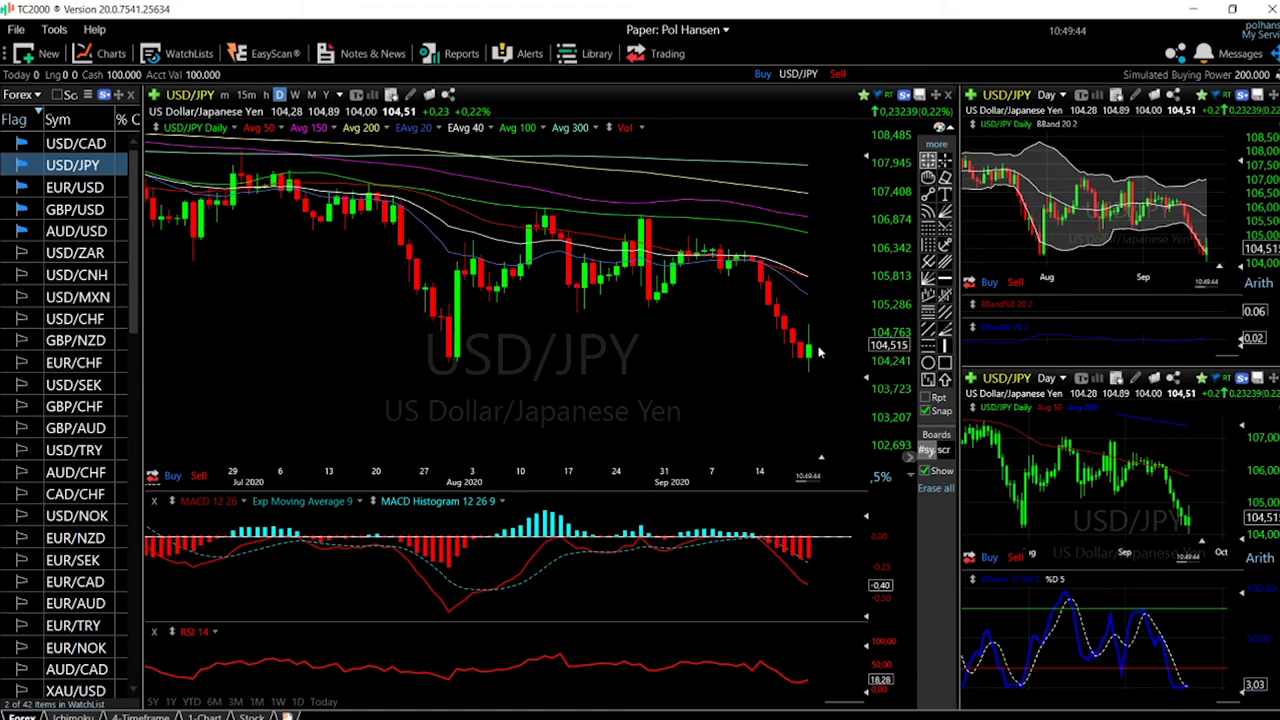
scroll(658, 307, "down", 5)
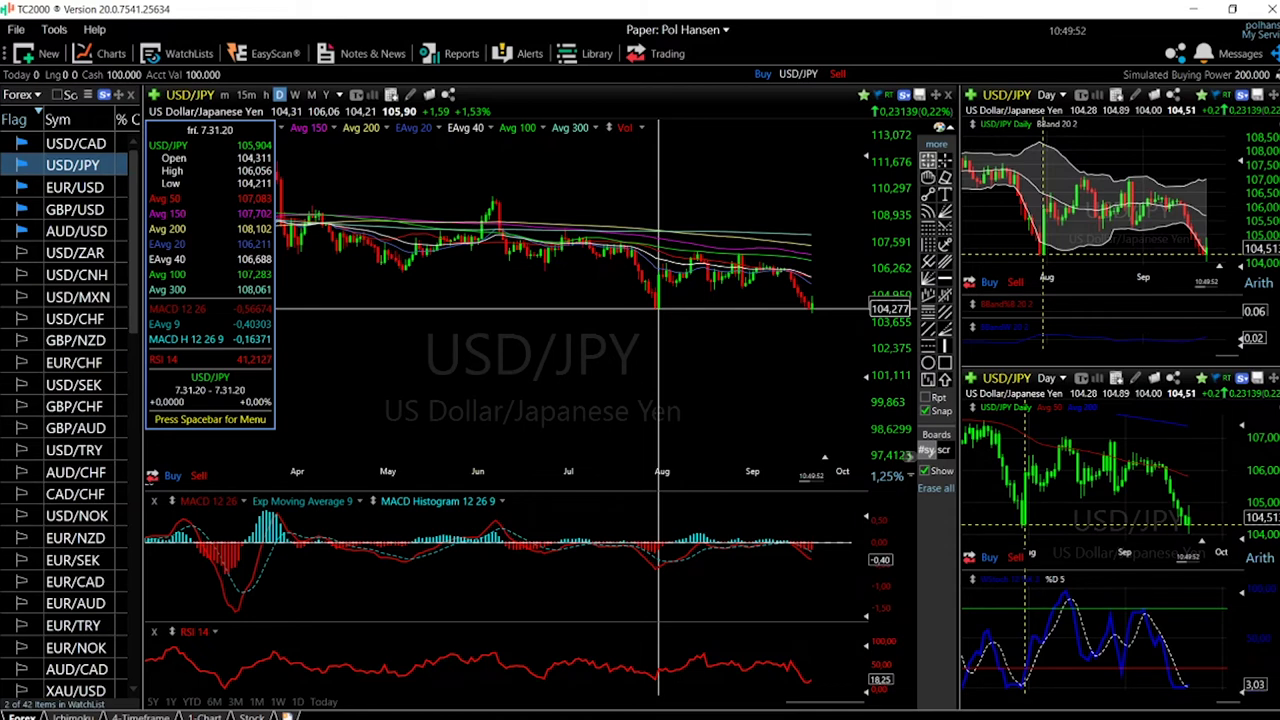
Draw horizontal support lines at 104.311 and 101.185 on USD/JPY, then zoom in
left_click(946, 283)
left_click(661, 316)
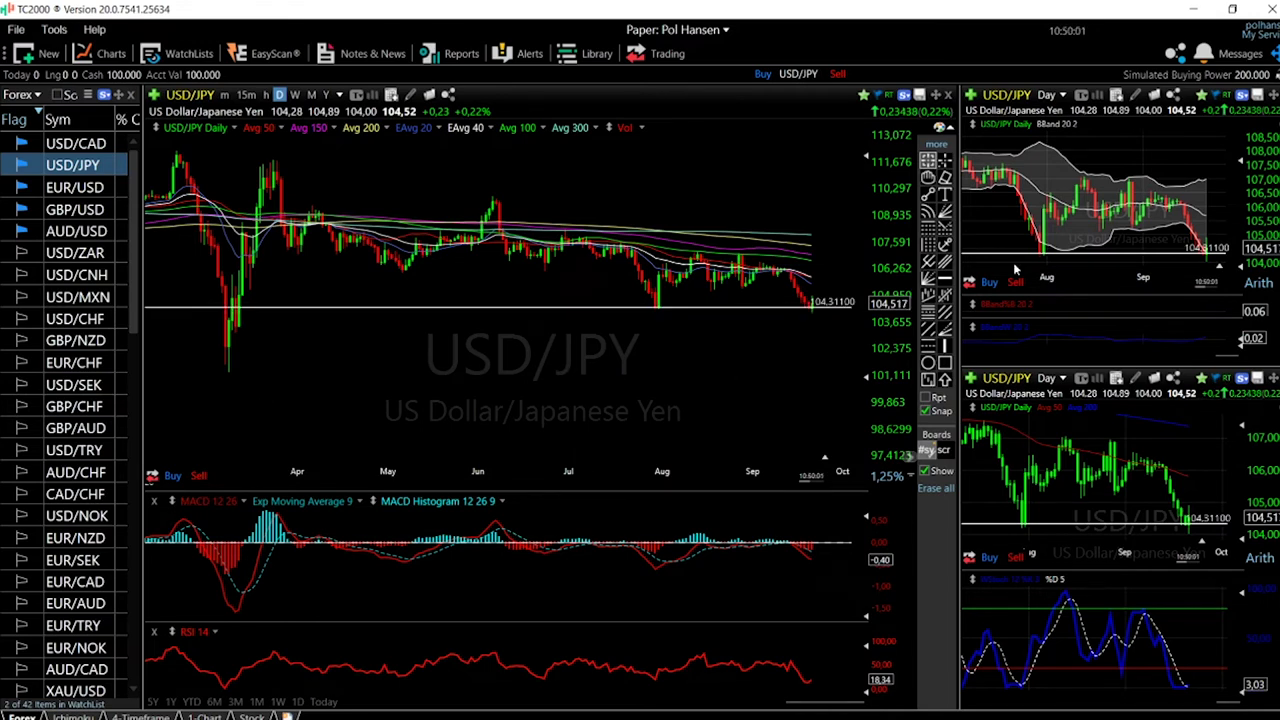
left_click(946, 283)
left_click(555, 372)
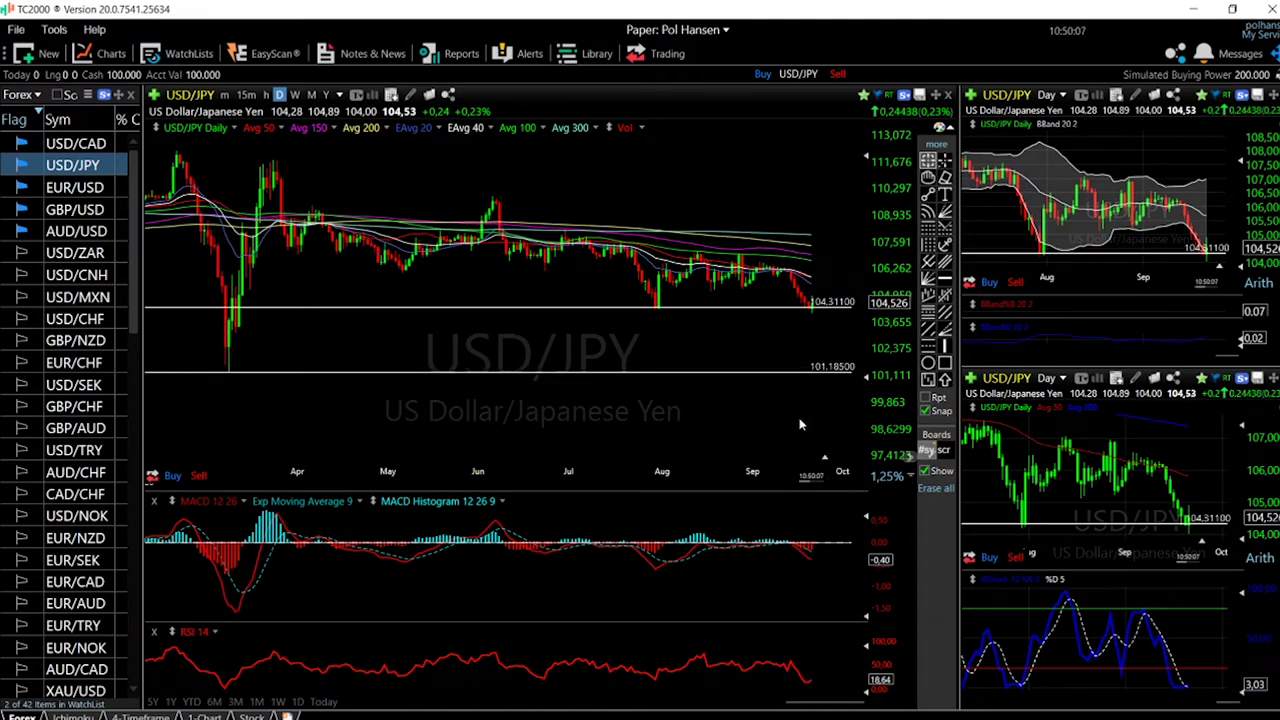
scroll(839, 505, "up", 5)
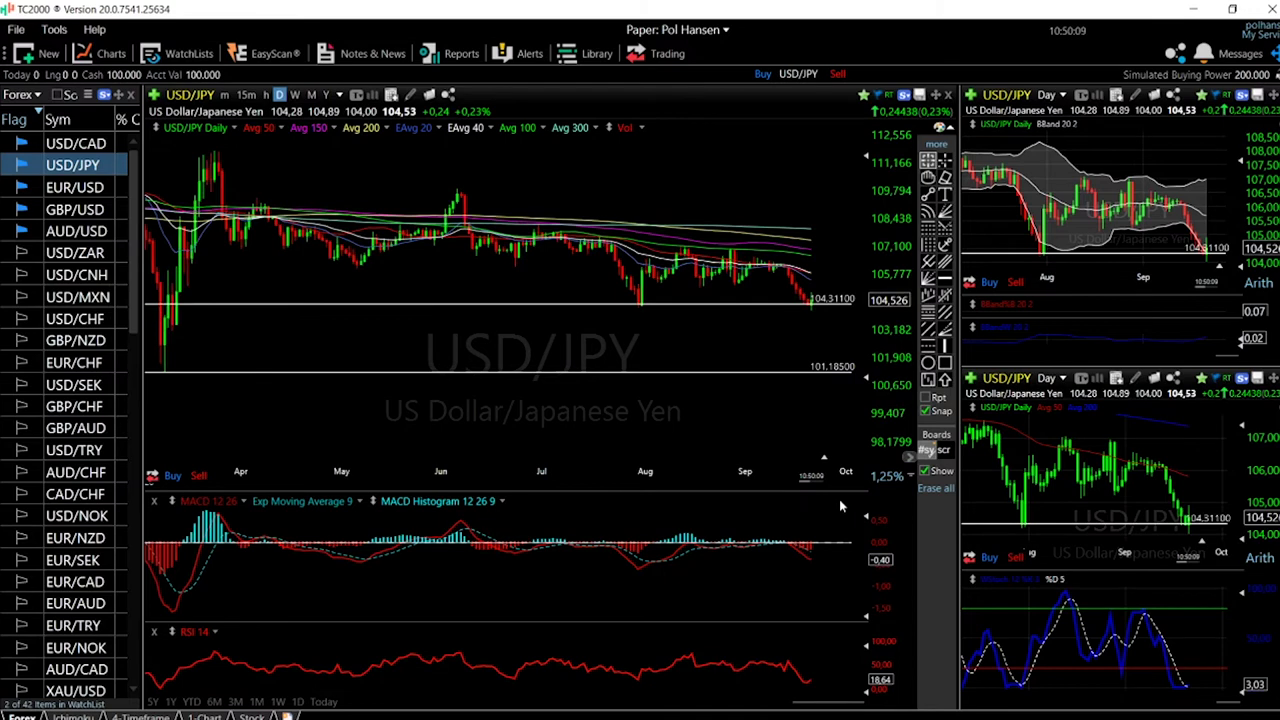